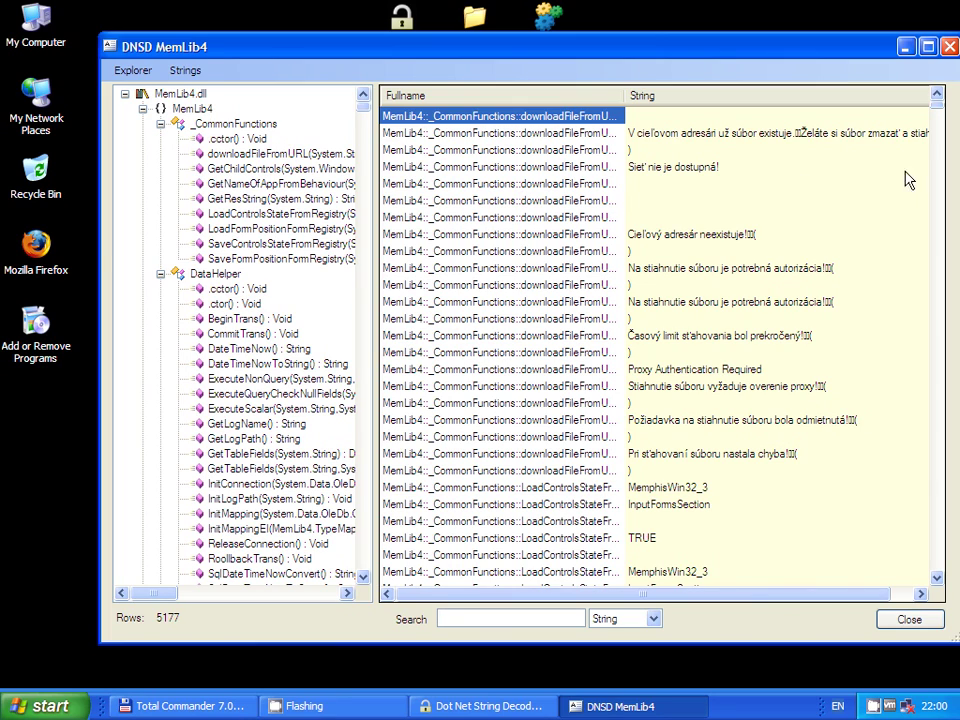
# Browse the decoded strings of the downloadFileFromURL method, the _CommonFunctions class, the MemLib4 namespace and the whole MemLib4.dll
pyautogui.scroll(-15, 940, 111)
pyautogui.scroll(20, 939, 108)
pyautogui.click(240, 155)
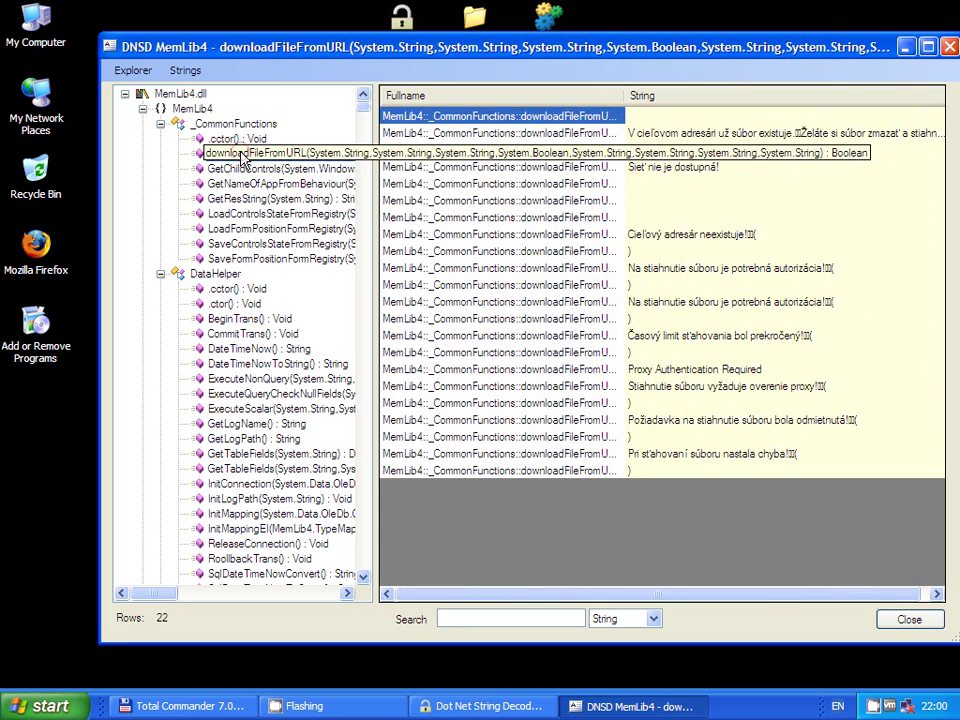
pyautogui.click(233, 124)
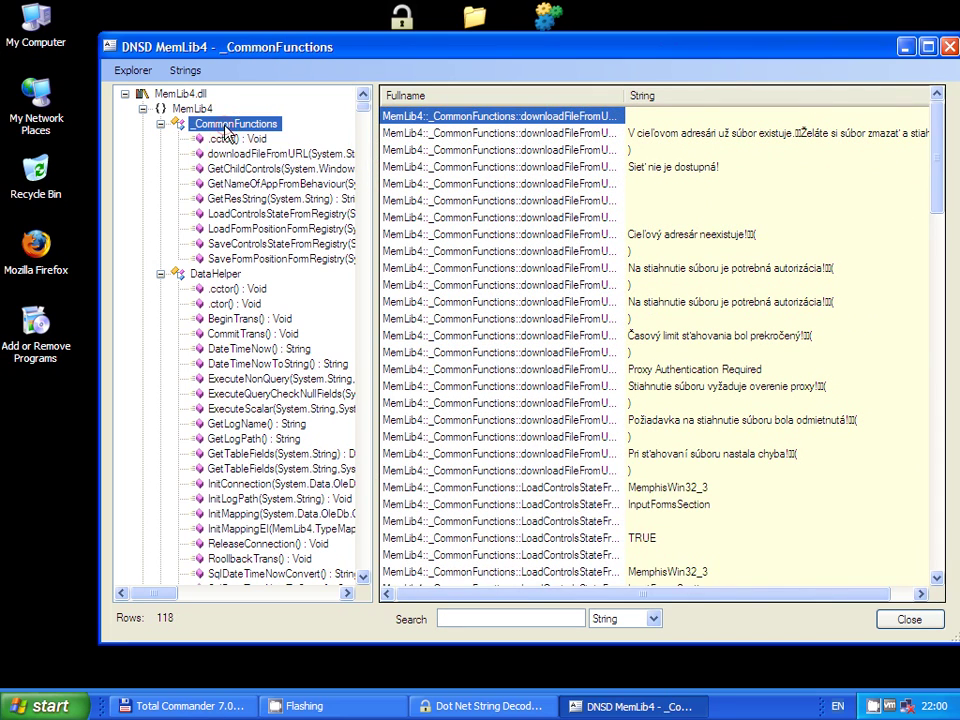
pyautogui.click(191, 108)
pyautogui.click(180, 94)
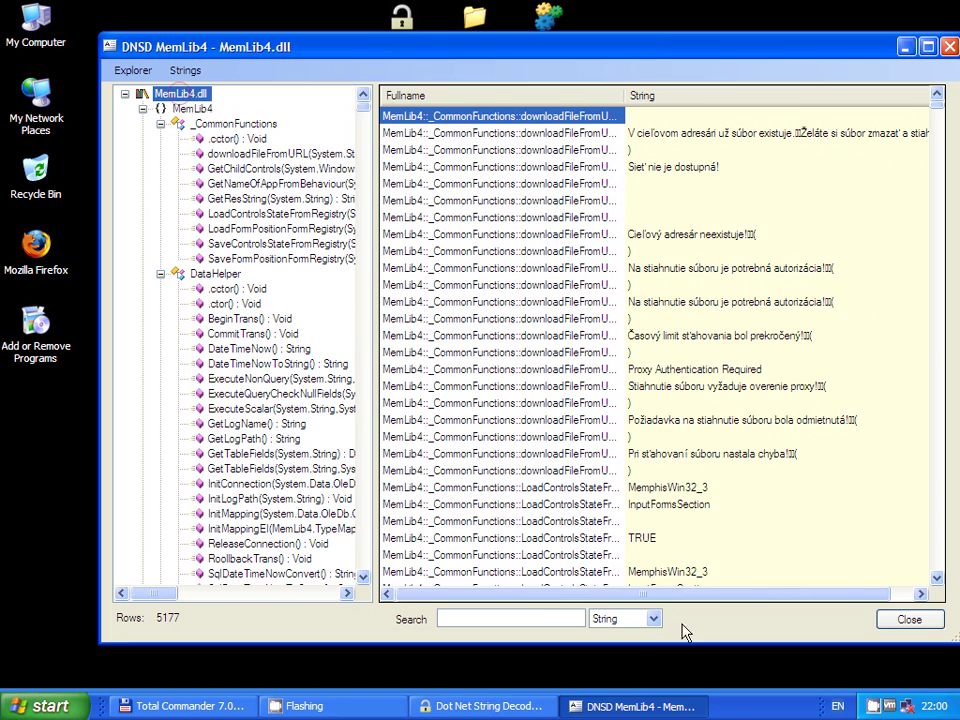
# Search the MemLib4.dll strings for "Select" and look through the matching SQL statements
pyautogui.click(512, 617)
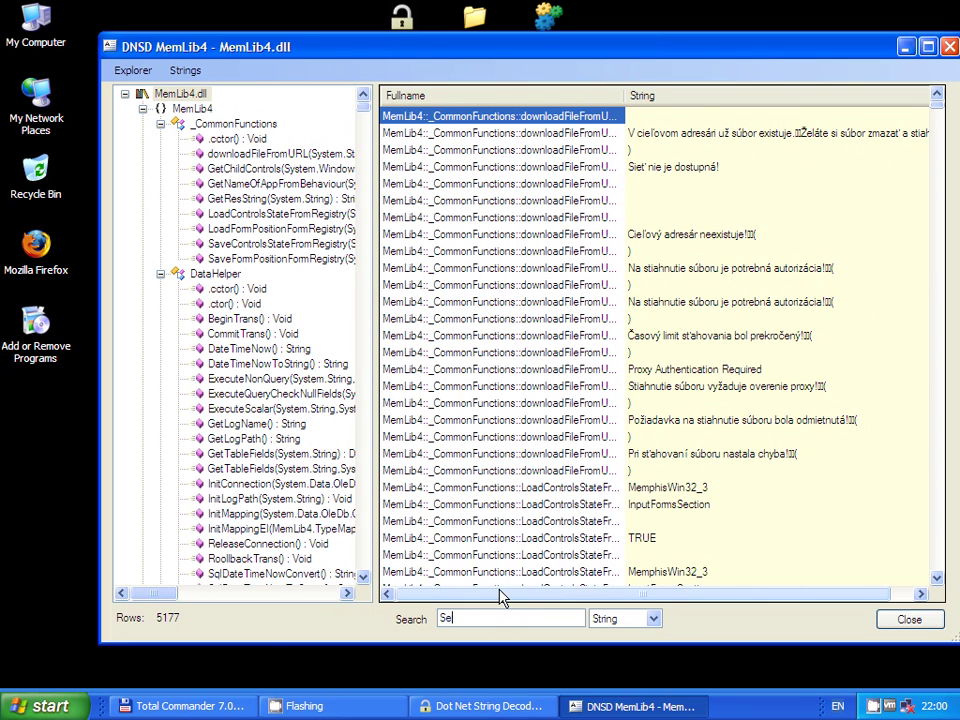
pyautogui.press('Return')
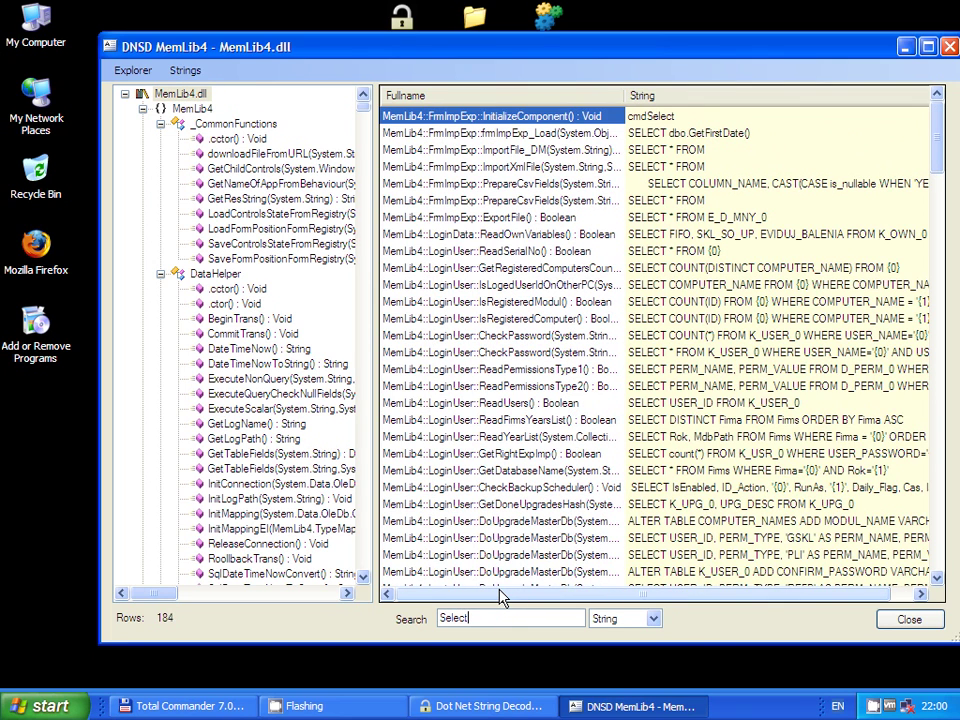
pyautogui.click(812, 200)
pyautogui.click(750, 284)
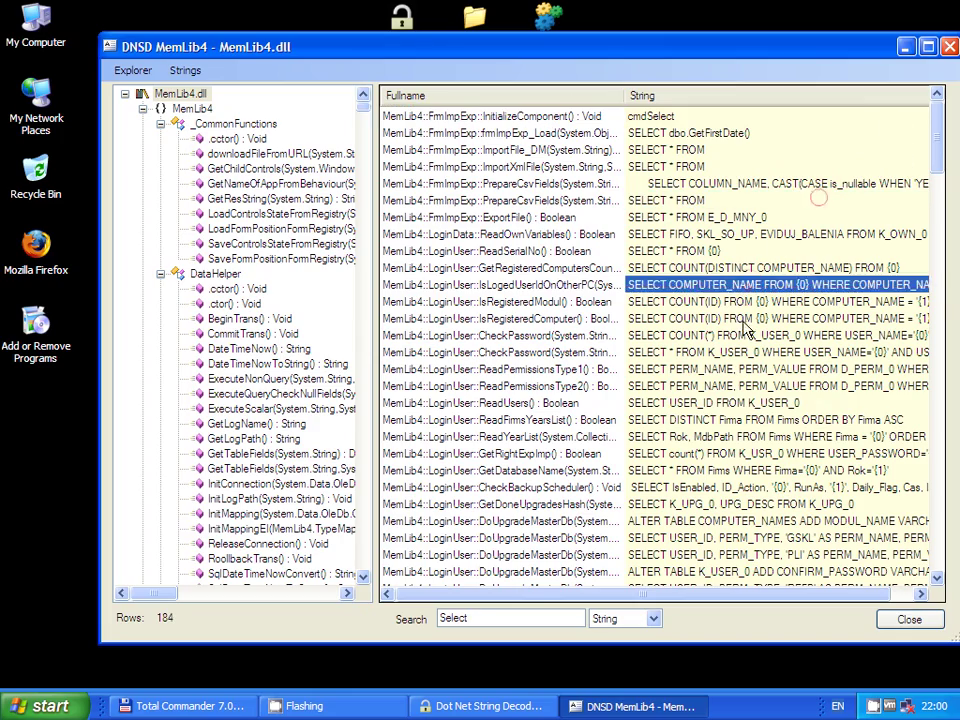
pyautogui.click(800, 419)
pyautogui.moveTo(943, 154); pyautogui.dragTo(945, 125)
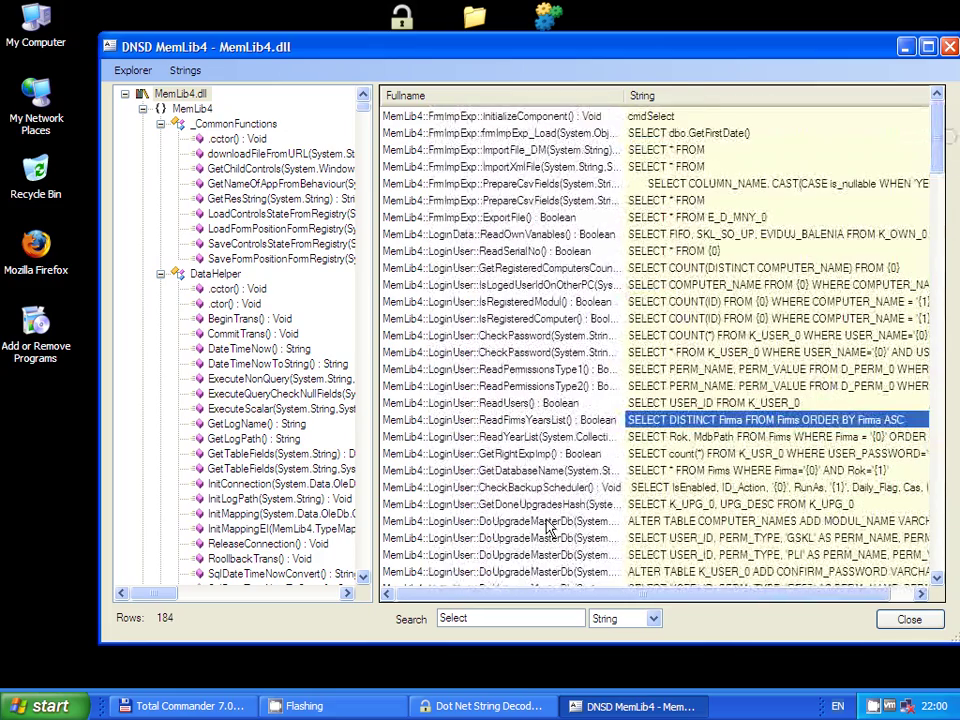
# Search by Fullname for "ftp" instead and look through the matching FTPclient method entries
pyautogui.doubleClick(493, 617)
pyautogui.press('BackSpace')
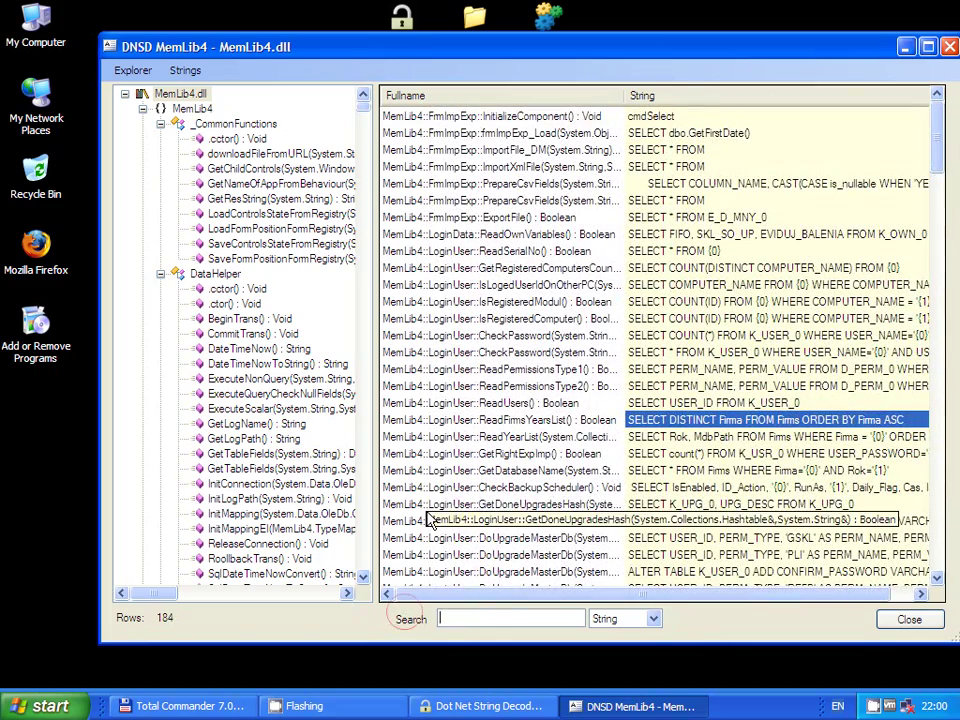
pyautogui.click(652, 618)
pyautogui.click(633, 650)
pyautogui.click(514, 617)
pyautogui.write('ftp')
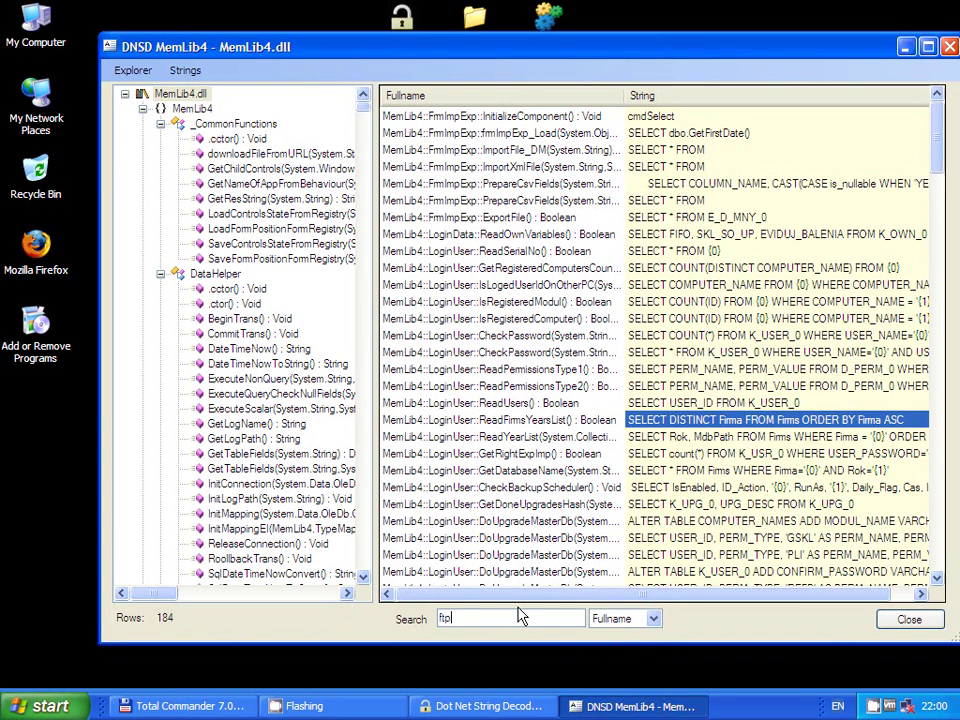
pyautogui.press('Return')
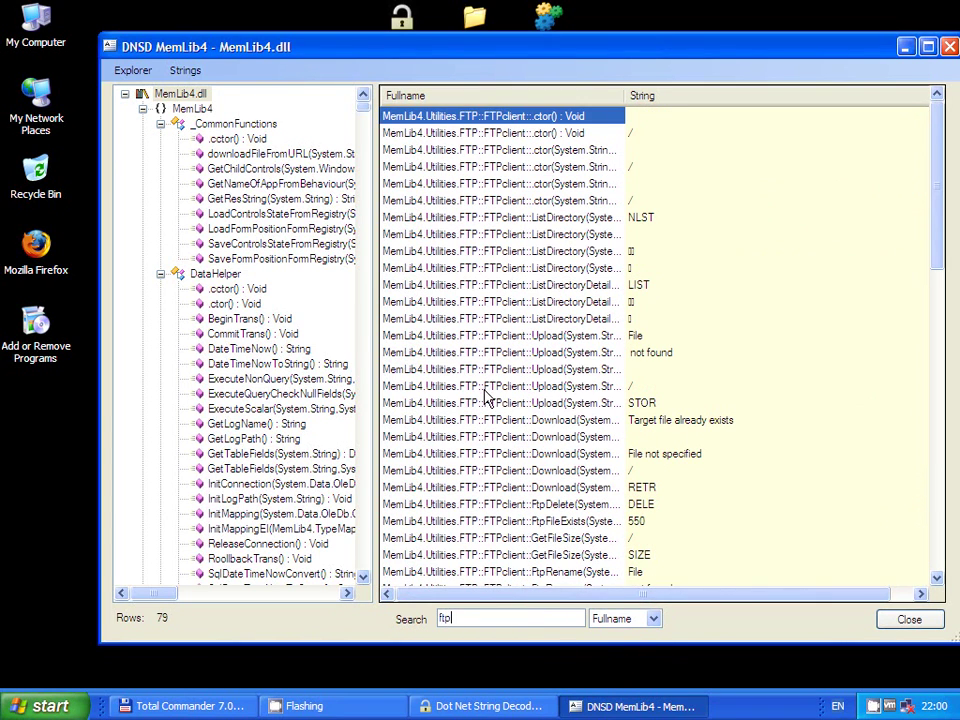
pyautogui.click(490, 419)
pyautogui.click(491, 386)
pyautogui.click(491, 284)
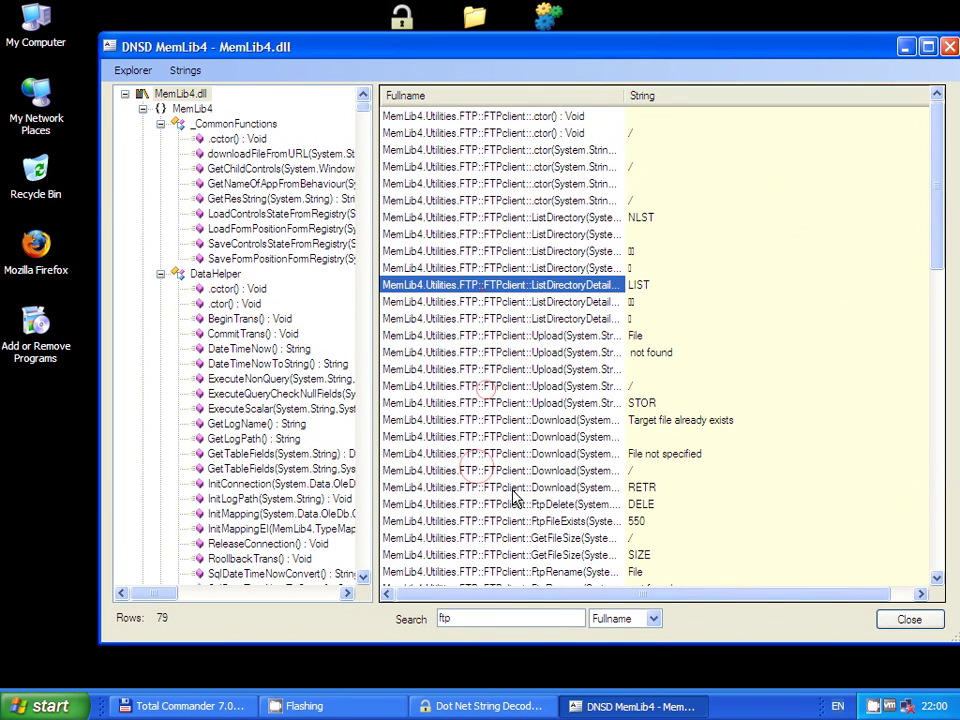
# Switch the search field back to String and clear the search text
pyautogui.click(652, 619)
pyautogui.click(620, 636)
pyautogui.click(525, 618)
pyautogui.press('BackSpace')
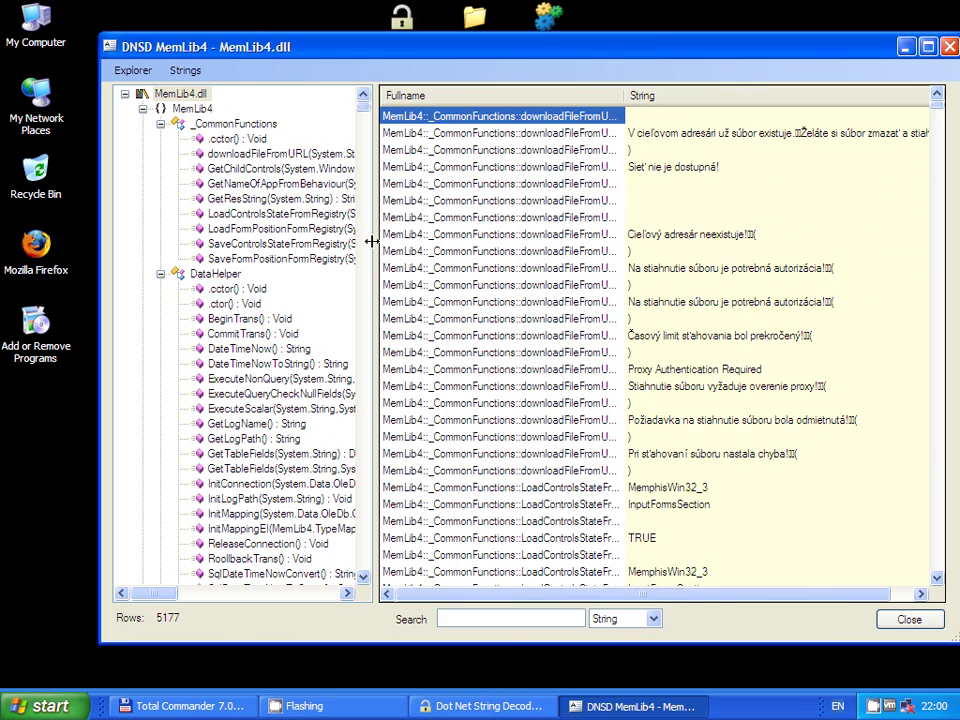
# Collapse the namespaces before MemLib4.Utilities.FTP in the explorer tree and list the strings of its FTPclient class
pyautogui.click(143, 109)
pyautogui.click(143, 124)
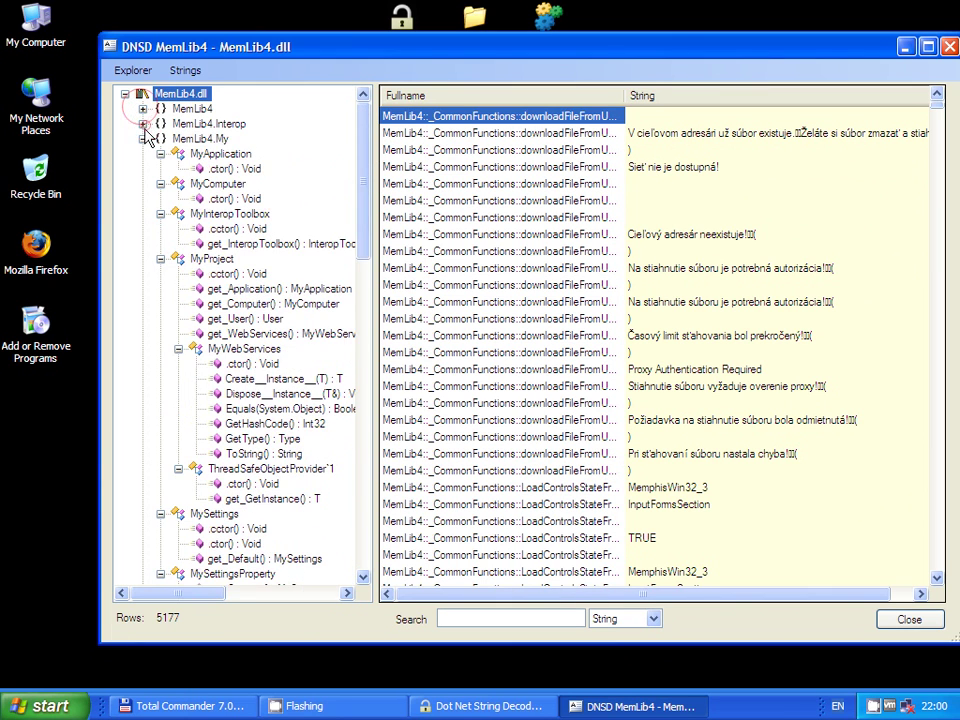
pyautogui.click(143, 139)
pyautogui.click(143, 154)
pyautogui.click(143, 169)
pyautogui.click(143, 170)
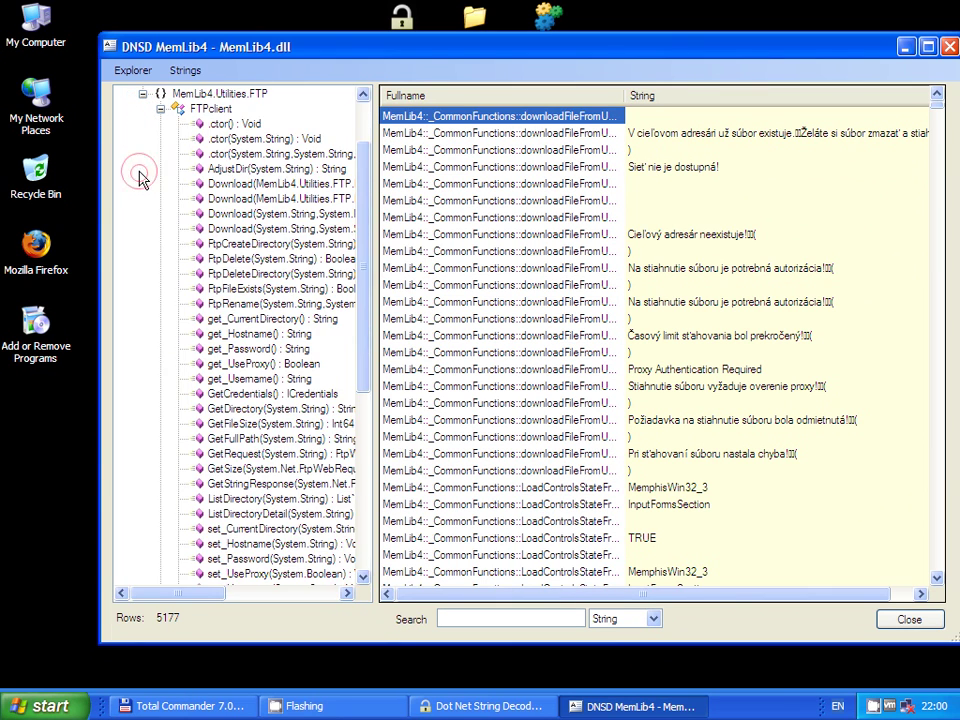
pyautogui.click(193, 111)
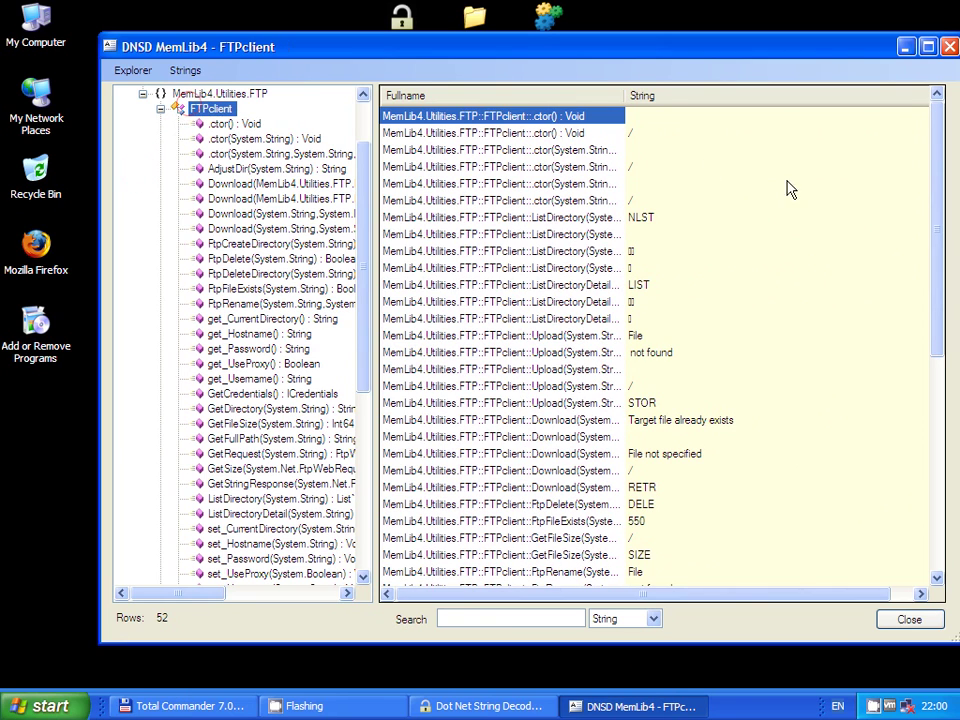
# Search the FTPclient class strings for "ftp" and select the first match
pyautogui.click(561, 613)
pyautogui.write('ftp')
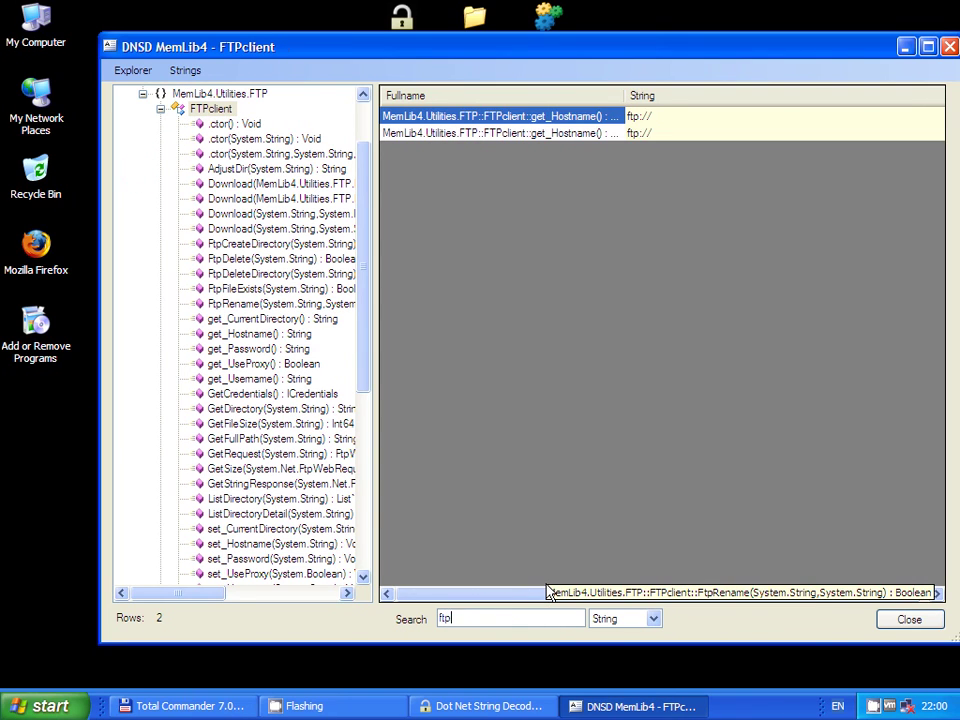
pyautogui.click(648, 118)
# Disassemble the get_Hostname method that contains the second "ftp://" string
pyautogui.click(650, 136)
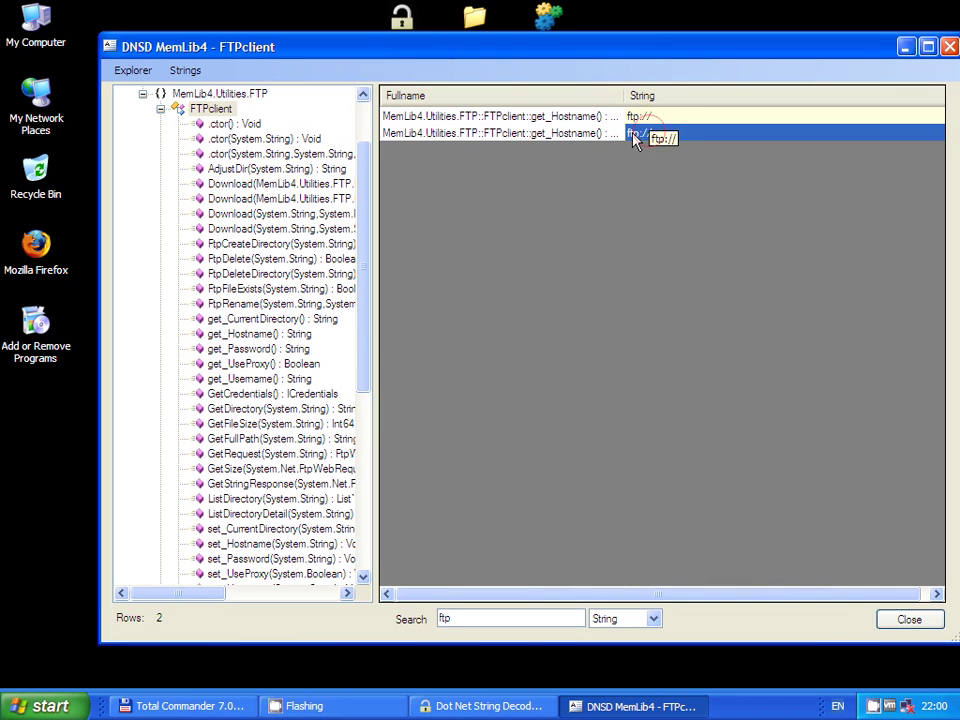
pyautogui.rightClick(631, 134)
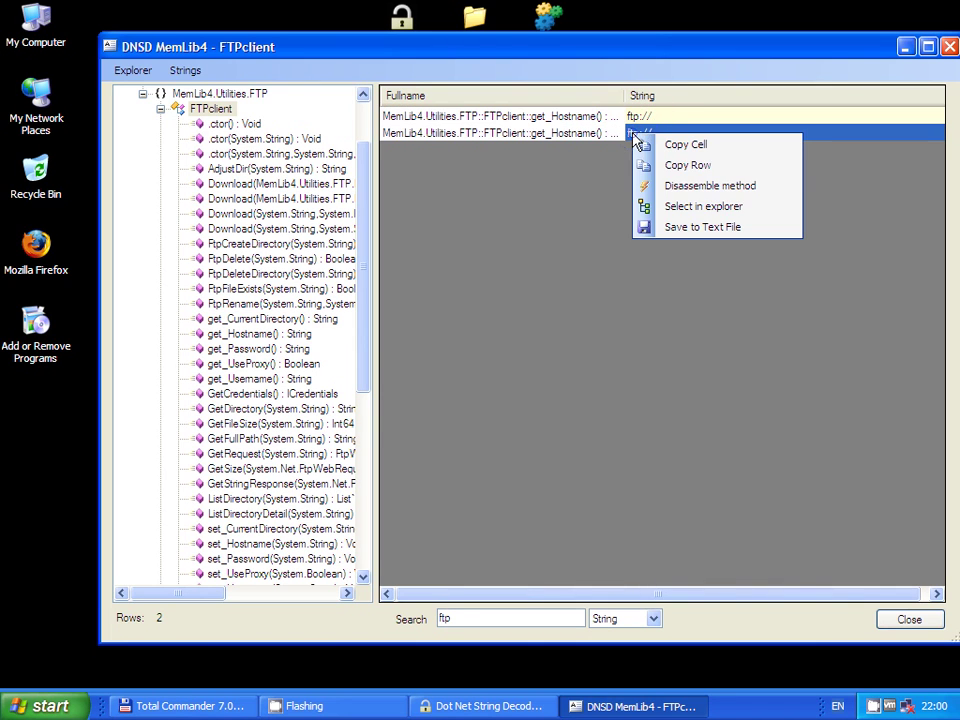
pyautogui.click(680, 186)
pyautogui.moveTo(462, 33)
pyautogui.mouseDown()
pyautogui.moveTo(485, 33)
pyautogui.moveTo(450, 37)
pyautogui.mouseUp()
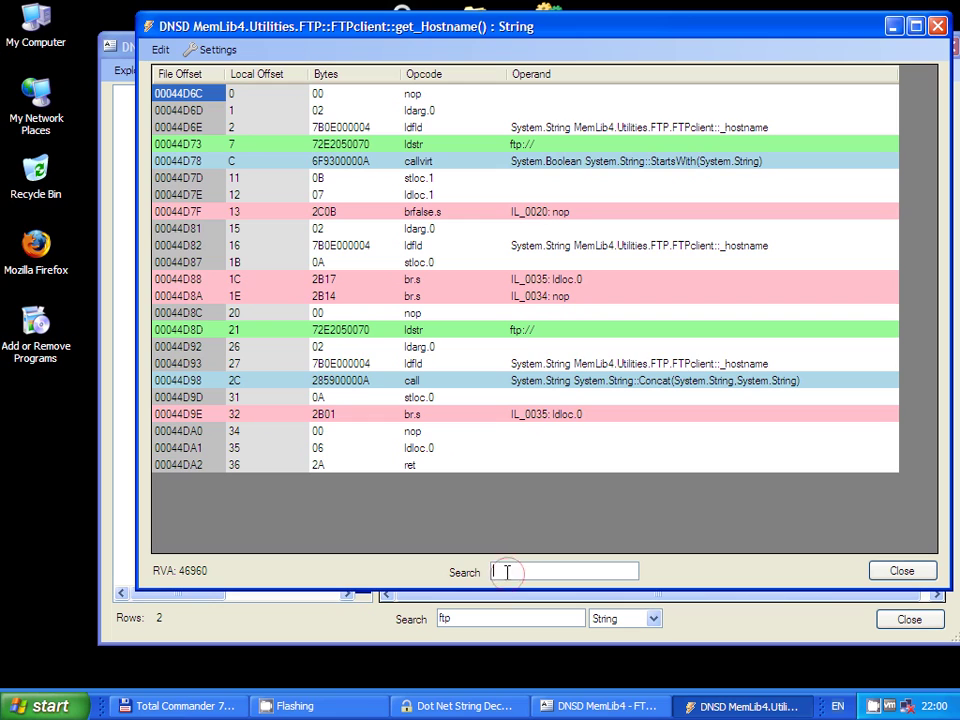
# Filter the get_Hostname disassembly by "ftp", check the matching instructions and clear the filter
pyautogui.write('ftp')
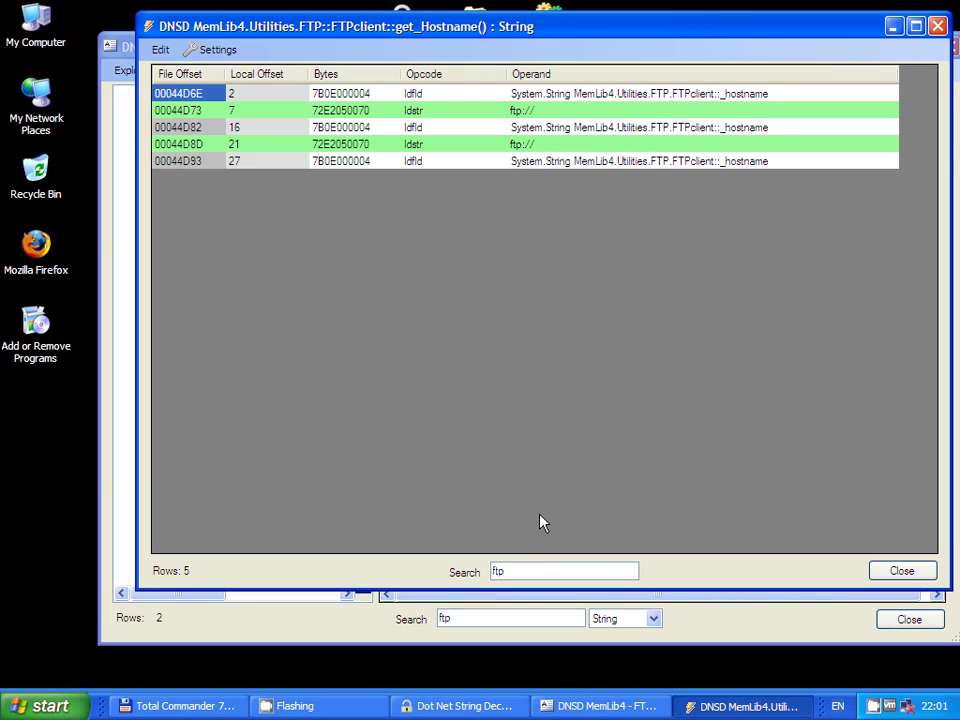
pyautogui.click(520, 110)
pyautogui.click(518, 127)
pyautogui.click(520, 144)
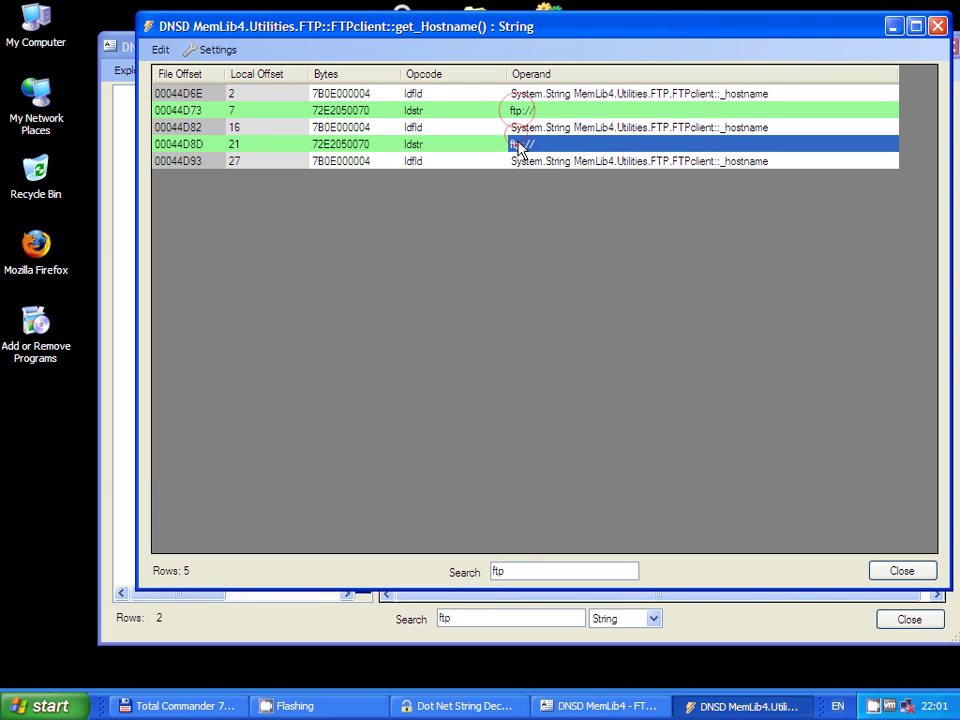
pyautogui.click(523, 568)
pyautogui.moveTo(523, 568); pyautogui.dragTo(419, 549)
pyautogui.press('BackSpace')
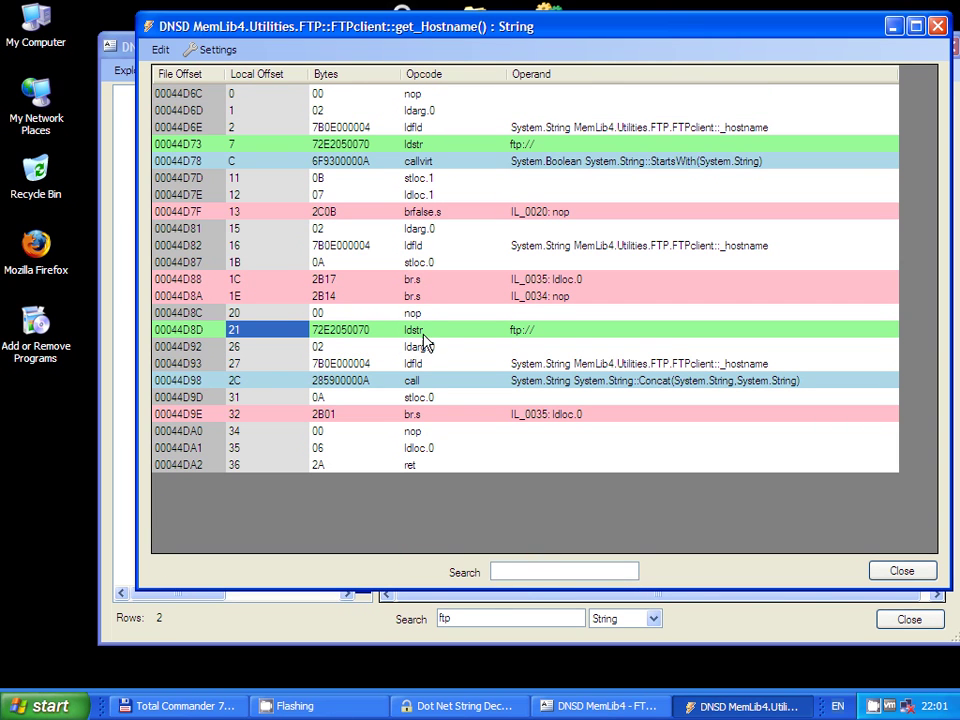
# Open the br.s instruction 2B17 at offset 00044D88 in the hex editor and move its window below that row
pyautogui.click(337, 282)
pyautogui.rightClick(335, 285)
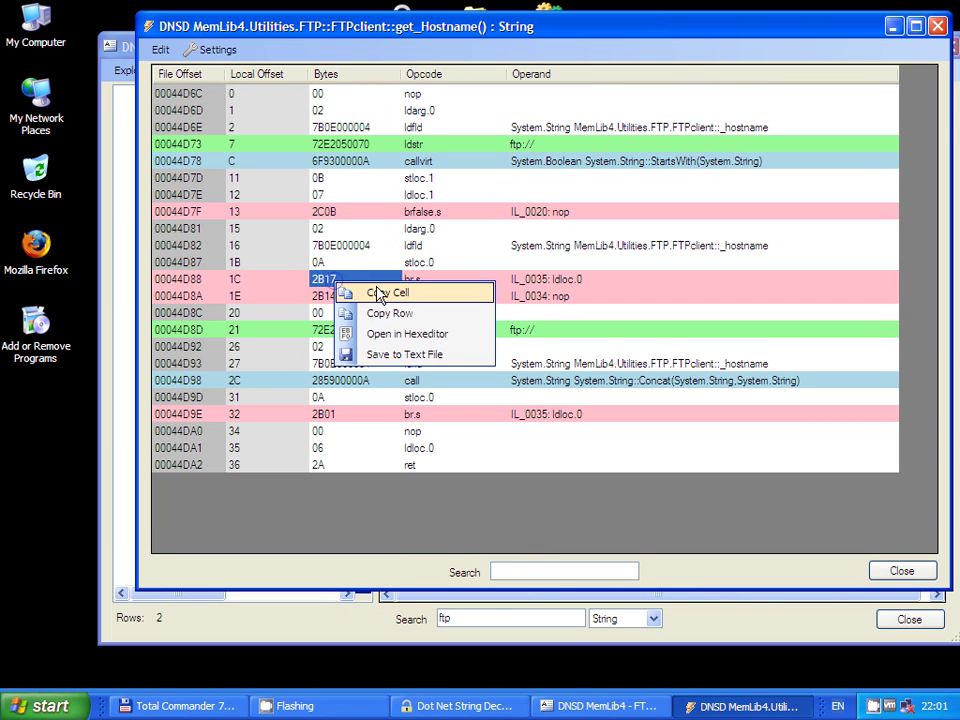
pyautogui.click(390, 332)
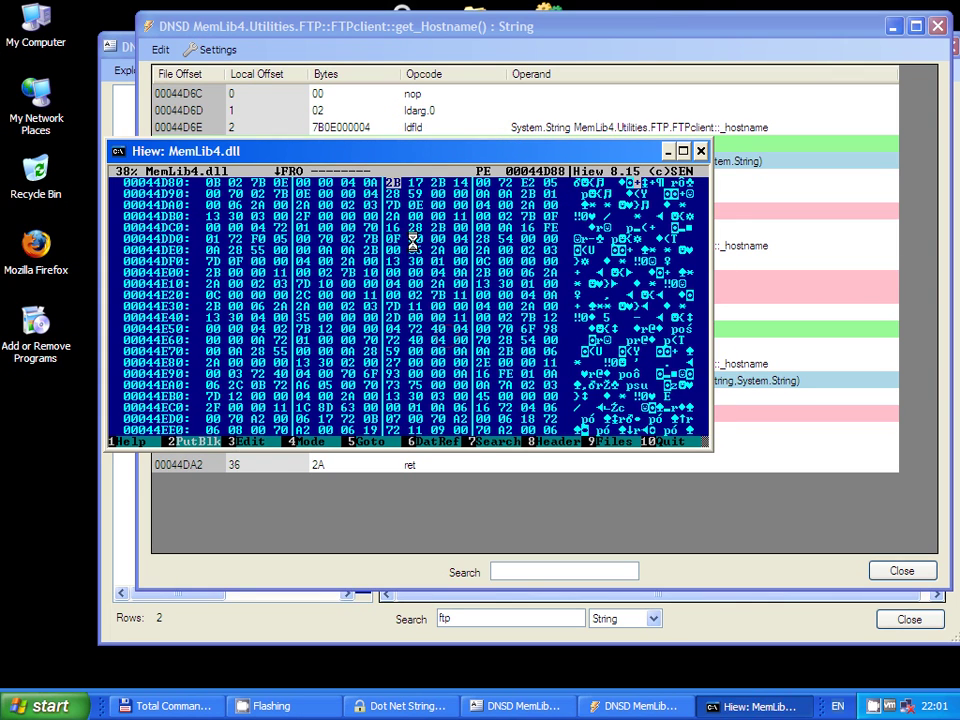
pyautogui.moveTo(390, 155); pyautogui.dragTo(383, 306)
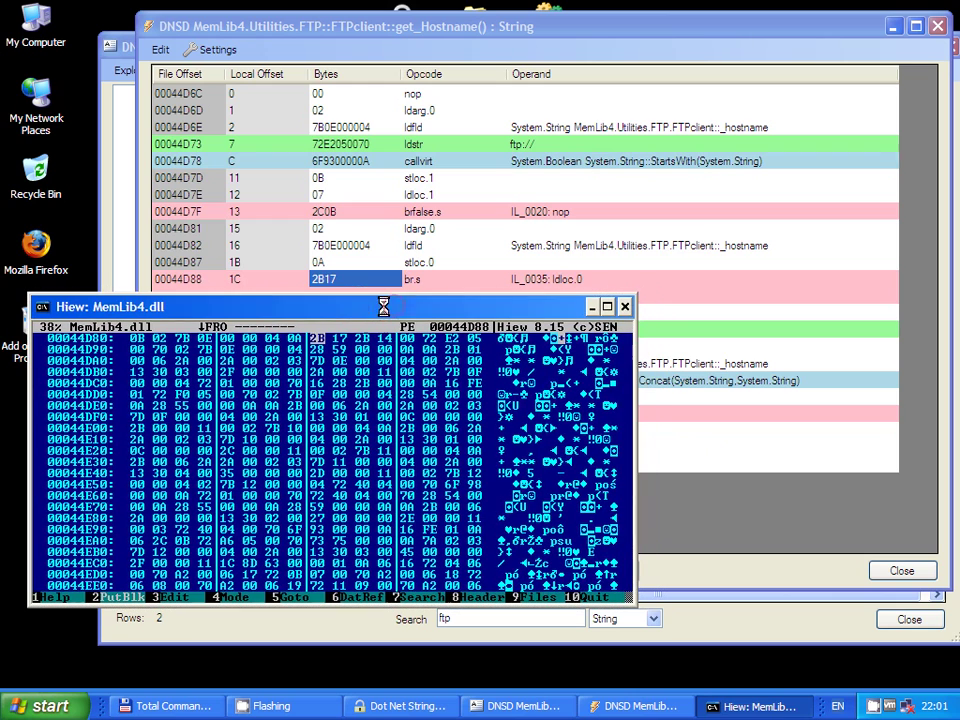
# Compare the 2B17 bytes in the disassembly with those in Hiew and close the hex editor
pyautogui.click(323, 286)
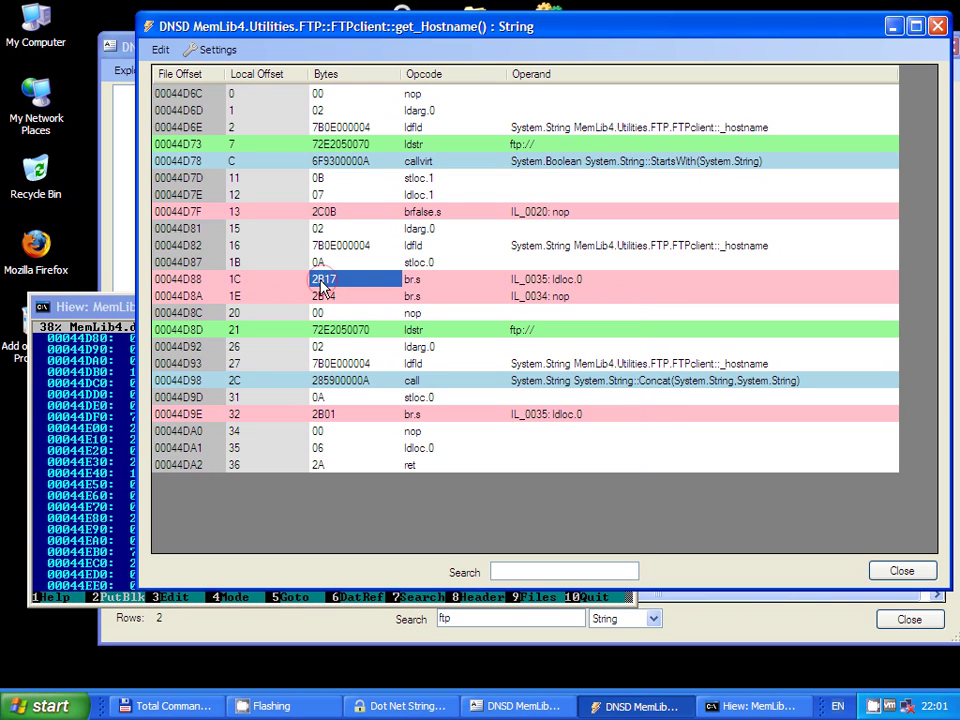
pyautogui.click(128, 301)
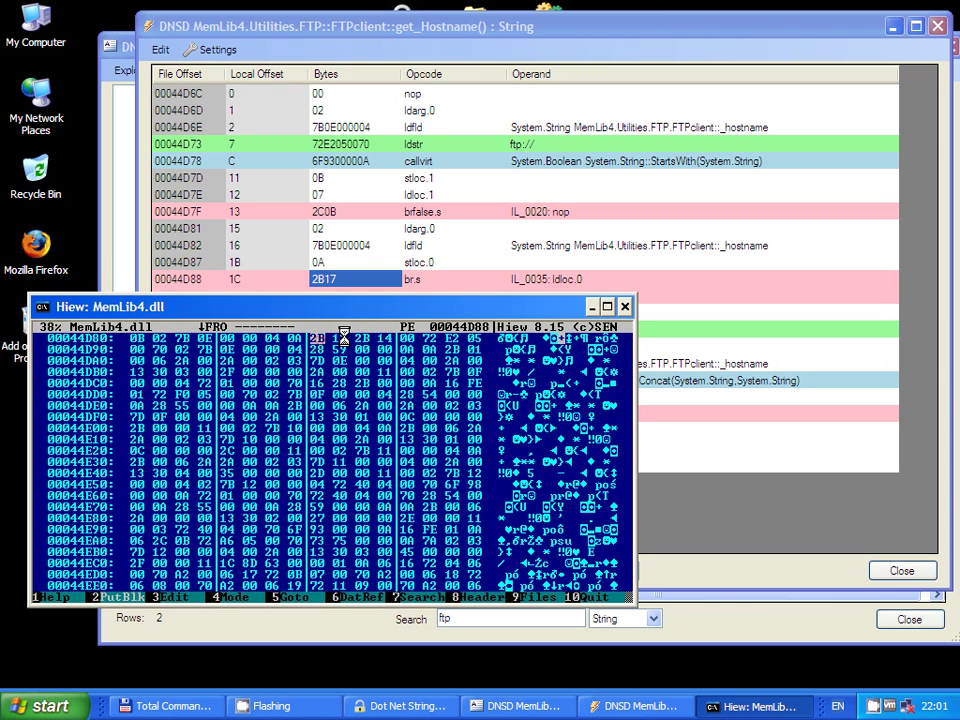
pyautogui.click(620, 307)
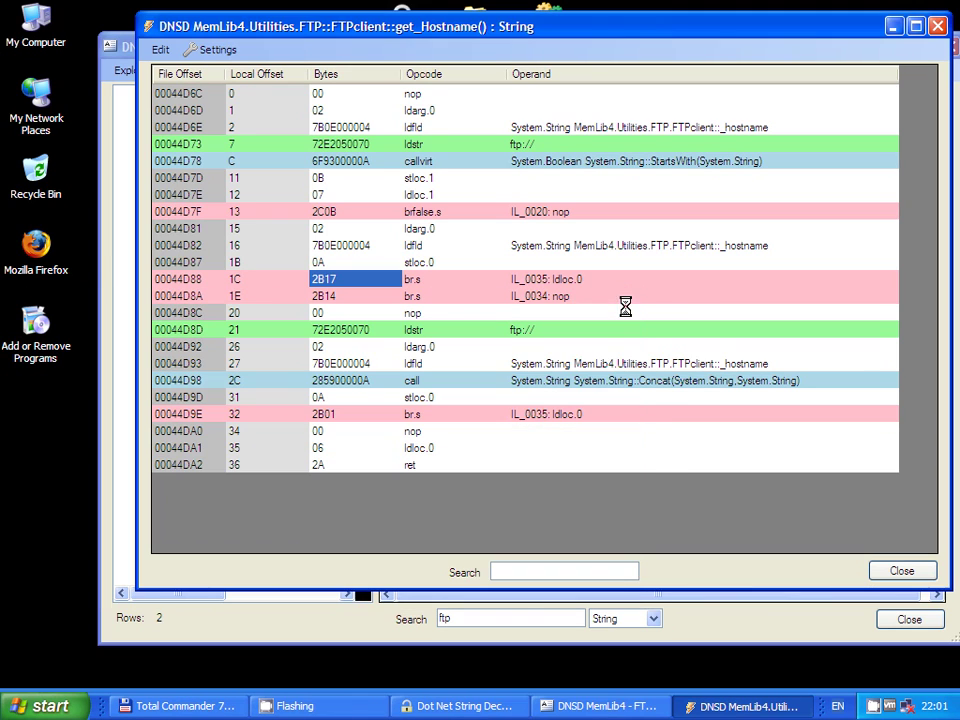
# Save the get_Hostname disassembly as a text file in the Test folder under the suggested name
pyautogui.rightClick(320, 279)
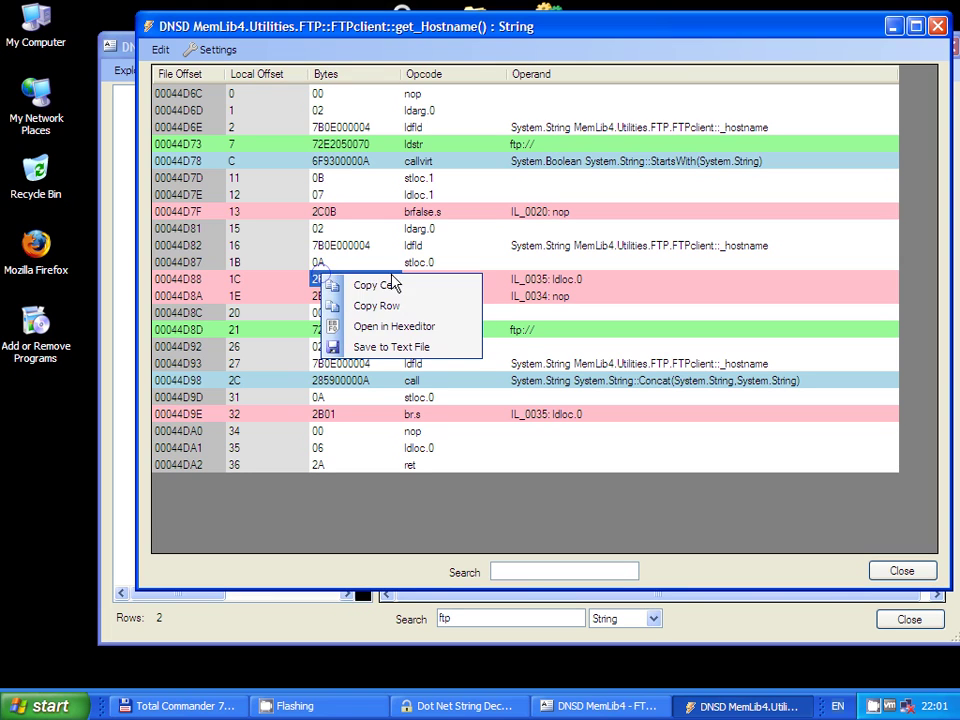
pyautogui.click(396, 347)
pyautogui.click(695, 448)
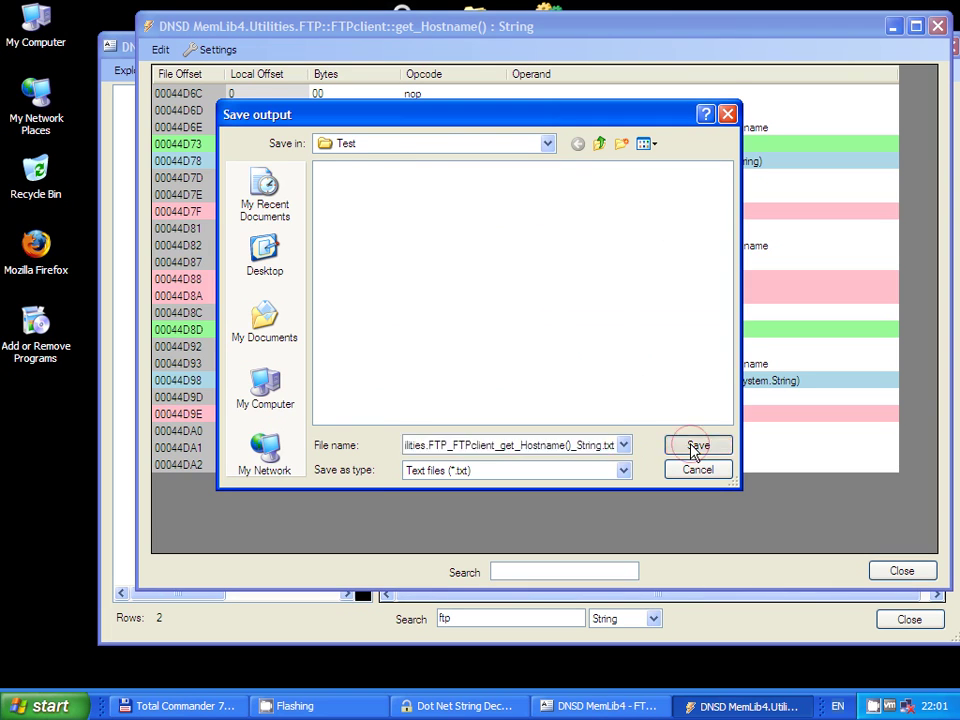
# Switch to Total Commander and open the folder c:\Temp\Dnsd\Test
pyautogui.hotkey('alt', 'Tab')
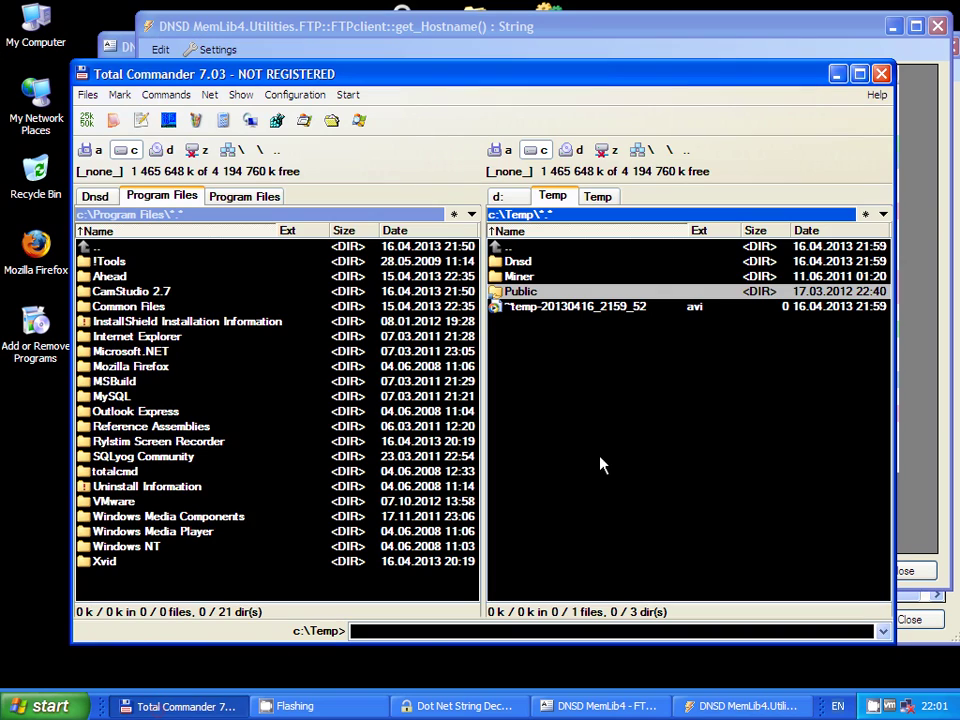
pyautogui.click(536, 263)
pyautogui.click(536, 263)
pyautogui.press('Escape')
pyautogui.press('Return')
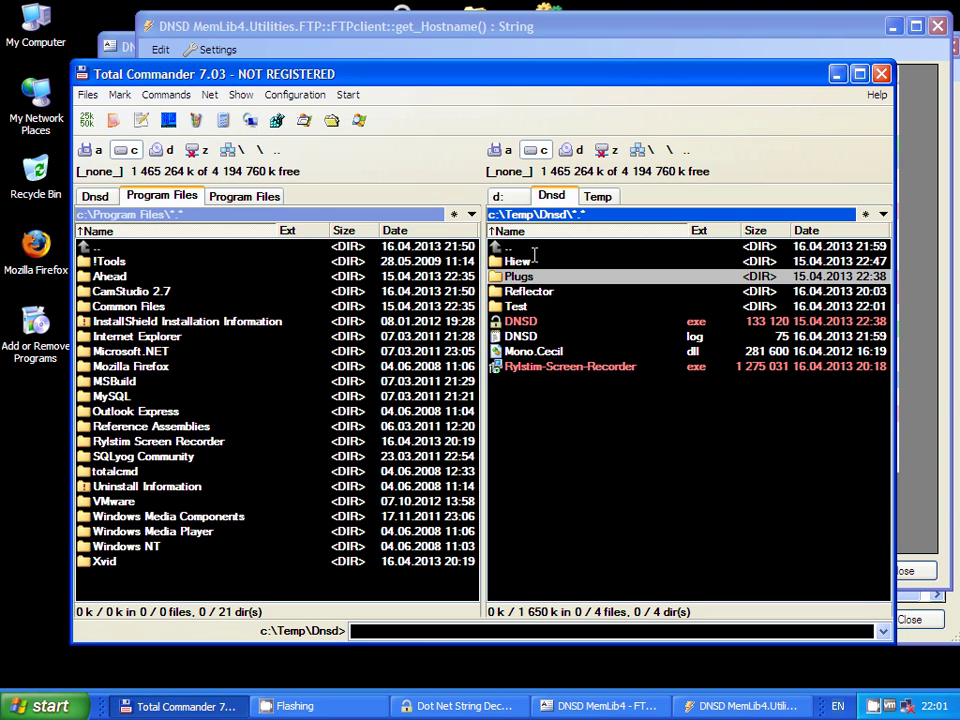
pyautogui.press('Down')
pyautogui.press('Down')
pyautogui.press('Return')
# View the saved get_Hostname text file, close the viewer and minimize Total Commander to return to the disassembly
pyautogui.press('Down')
pyautogui.press('Down')
pyautogui.press('F3')
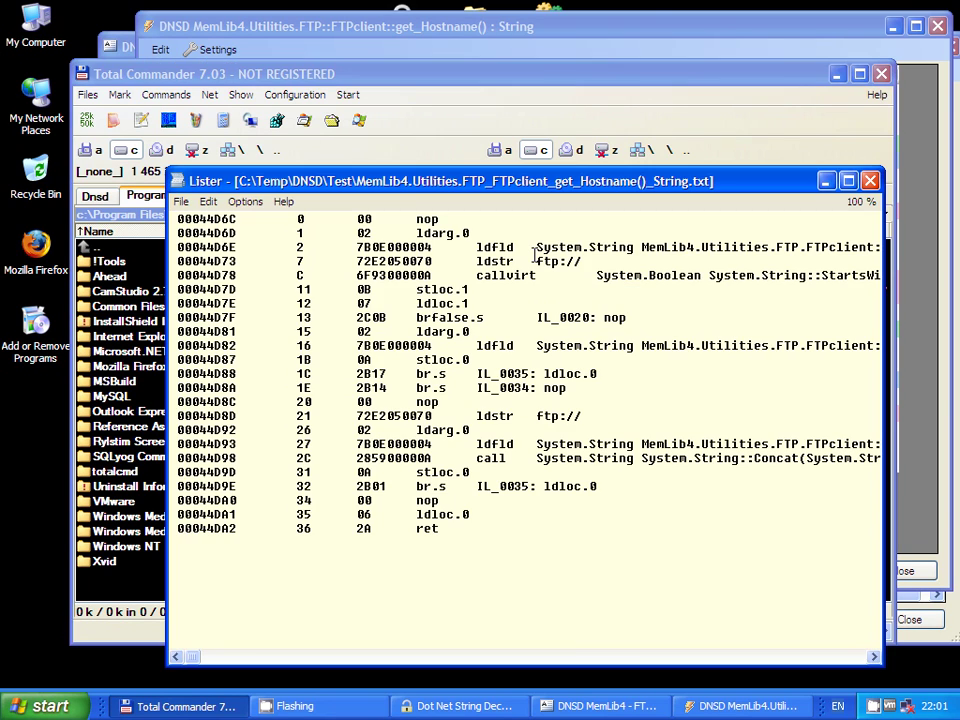
pyautogui.press('Escape')
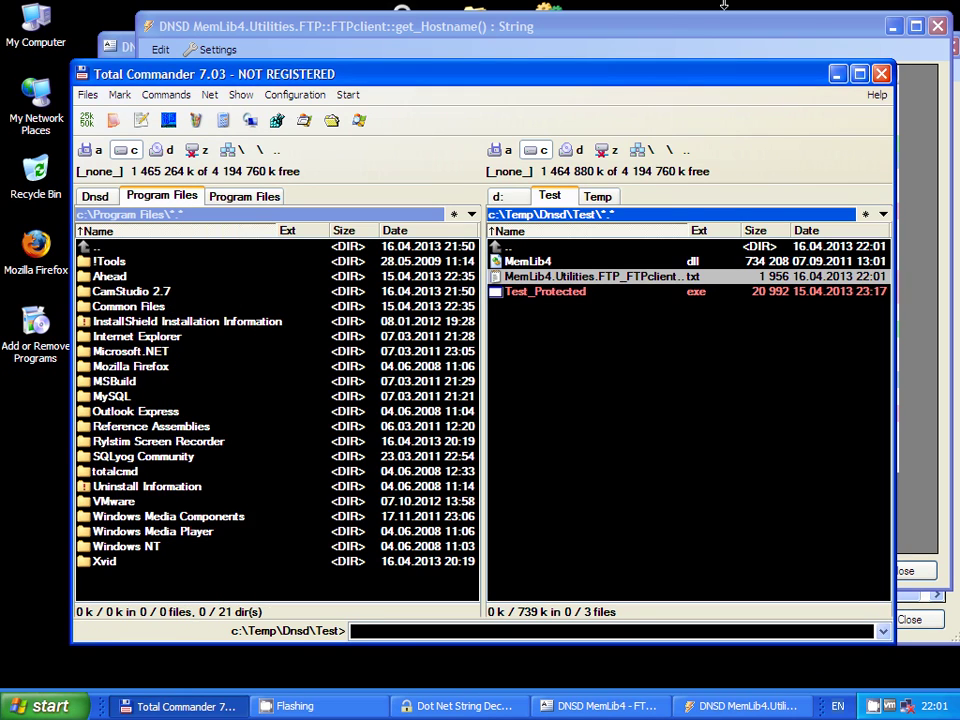
pyautogui.click(838, 75)
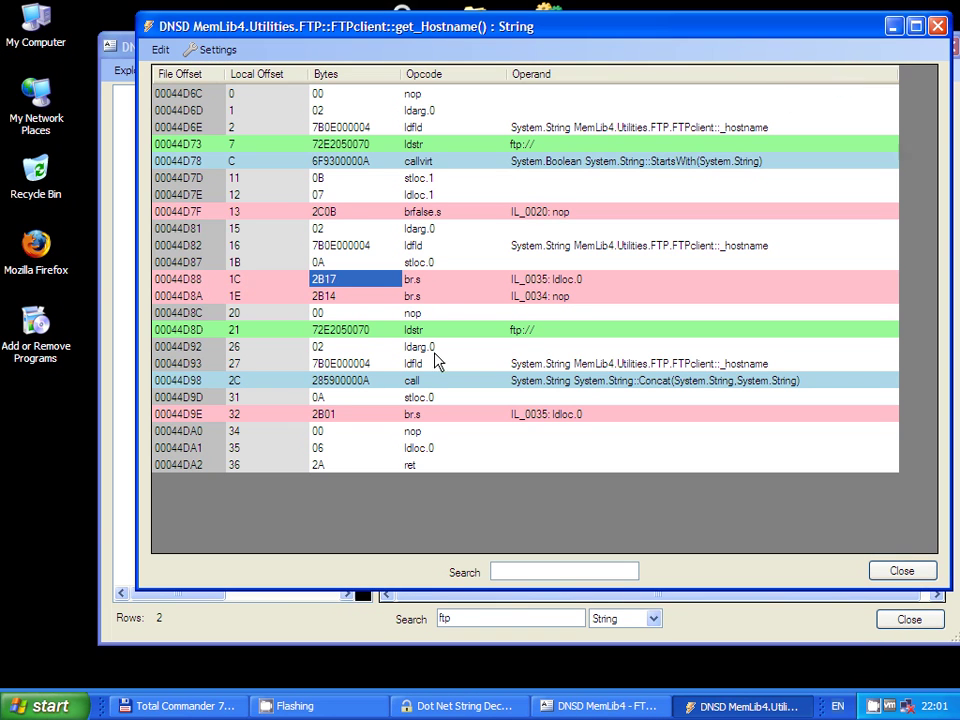
# Check the copy options for the 2B17 cell and the hex editor path setting, and close the get_Hostname disassembly
pyautogui.rightClick(358, 287)
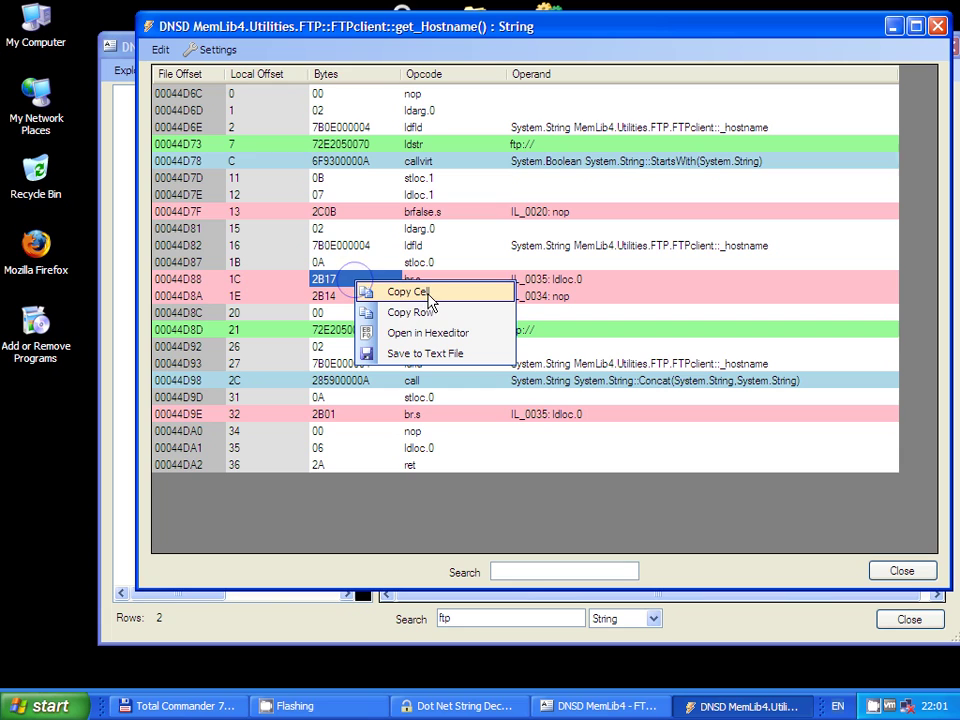
pyautogui.click(226, 50)
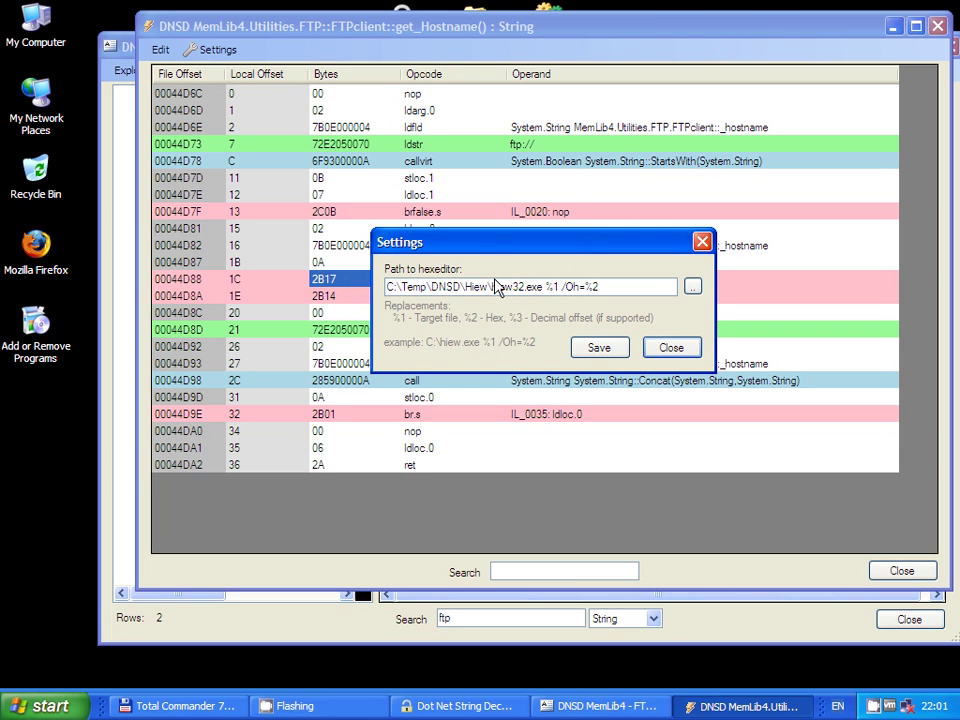
pyautogui.click(664, 347)
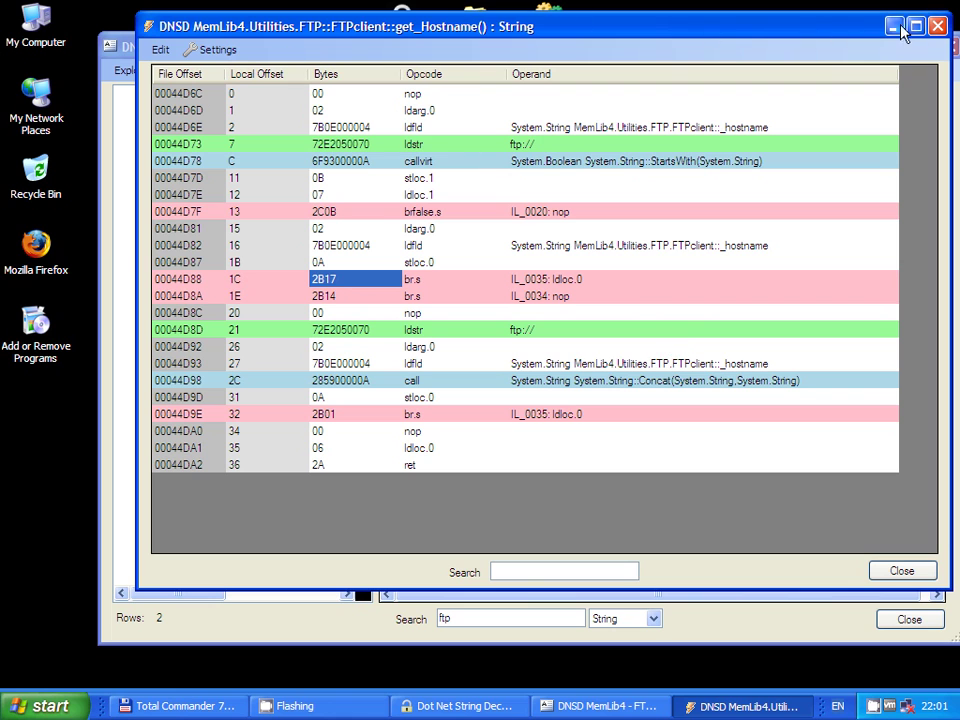
pyautogui.click(938, 27)
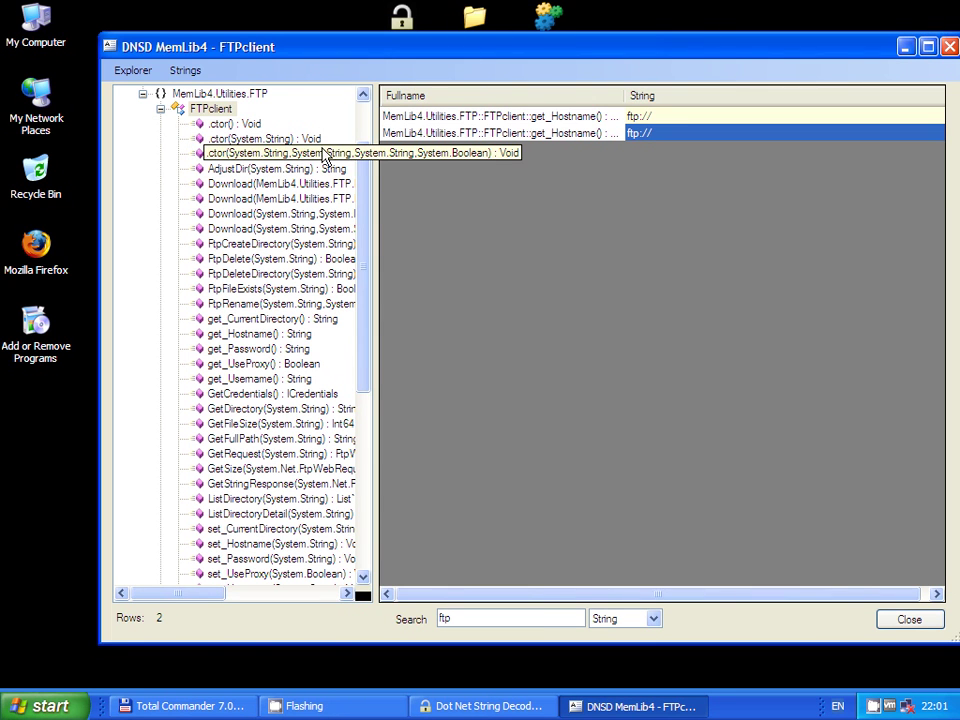
# Review the commands offered for the MemLib4 strings and explorer tree, and exit Dot Net String Decoder
pyautogui.moveTo(360, 171); pyautogui.dragTo(304, 81)
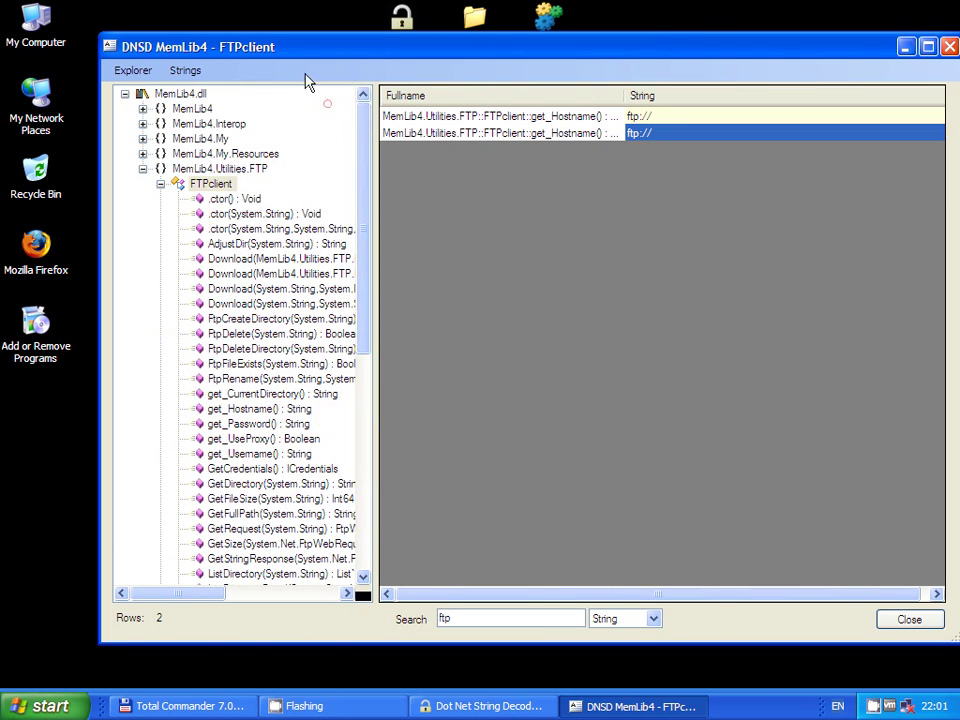
pyautogui.click(184, 71)
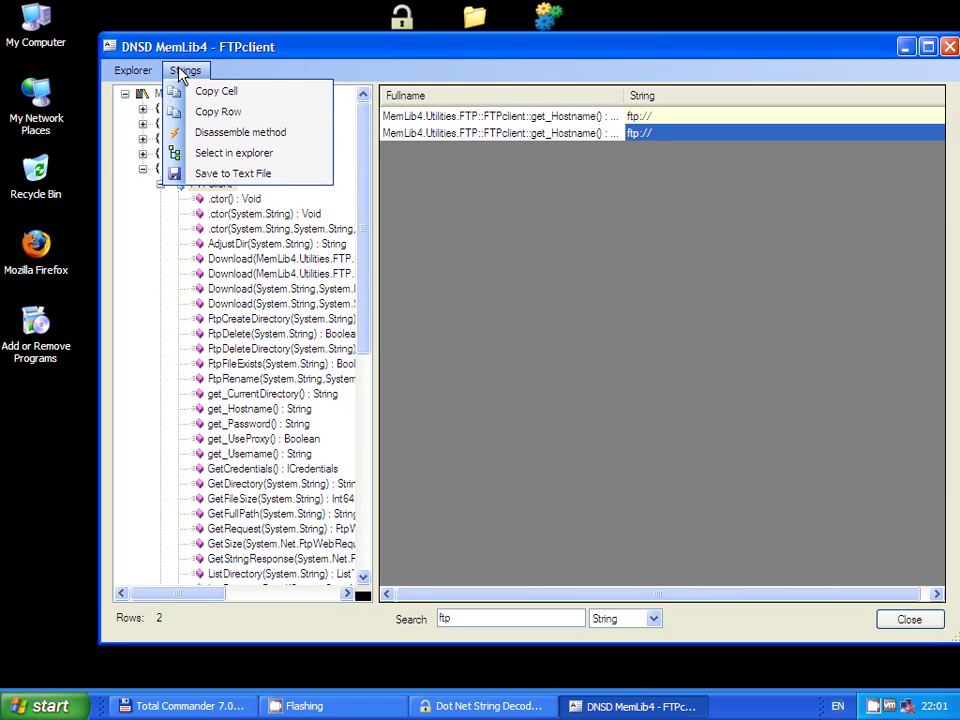
pyautogui.moveTo(155, 71)
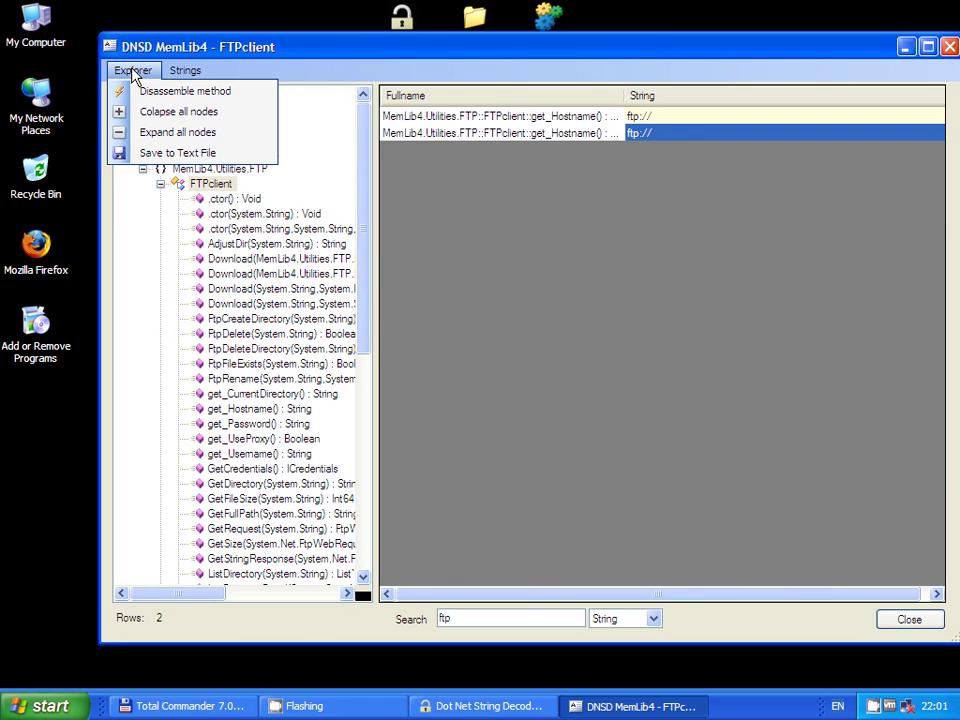
pyautogui.click(950, 47)
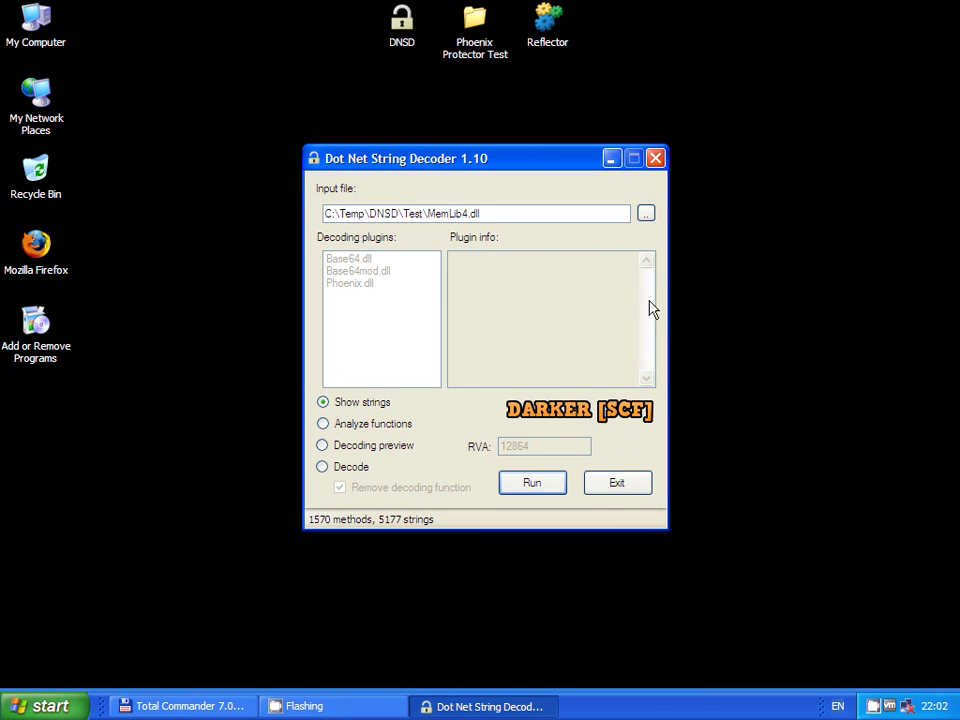
pyautogui.click(618, 480)
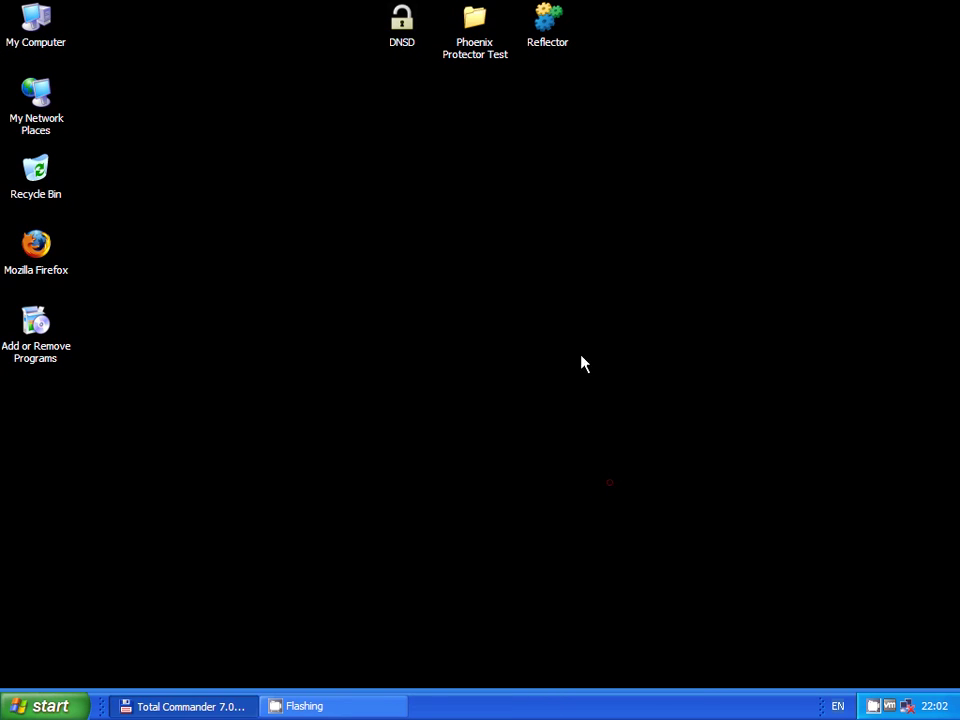
# Launch .NET Reflector from the desktop and remove the Test_UnProtected assembly from its list
pyautogui.click(548, 38)
pyautogui.rightClick(548, 38)
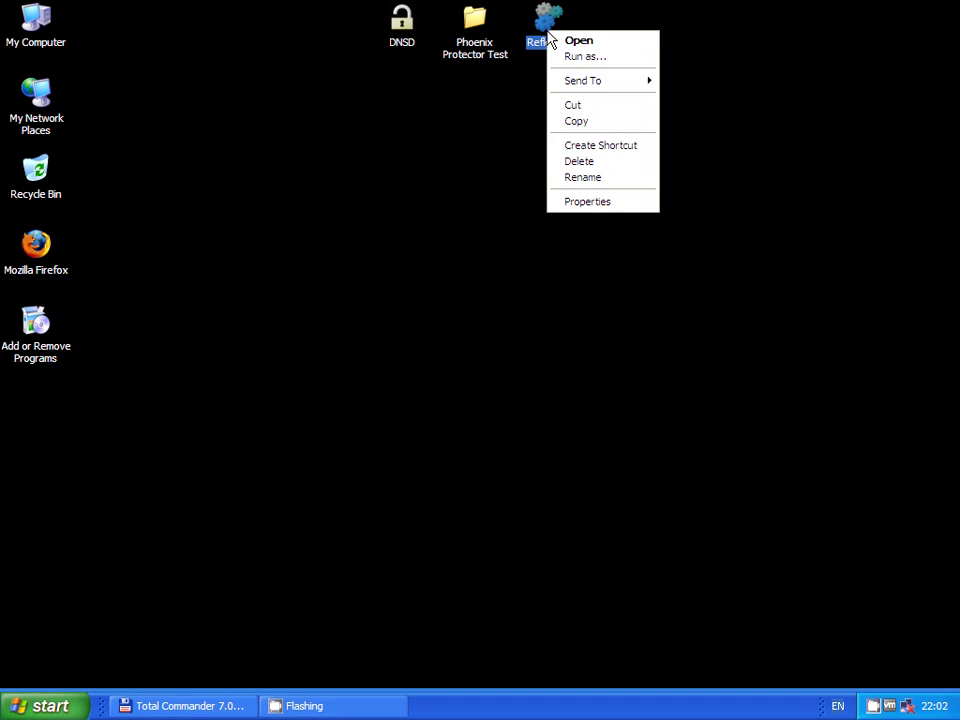
pyautogui.click(578, 56)
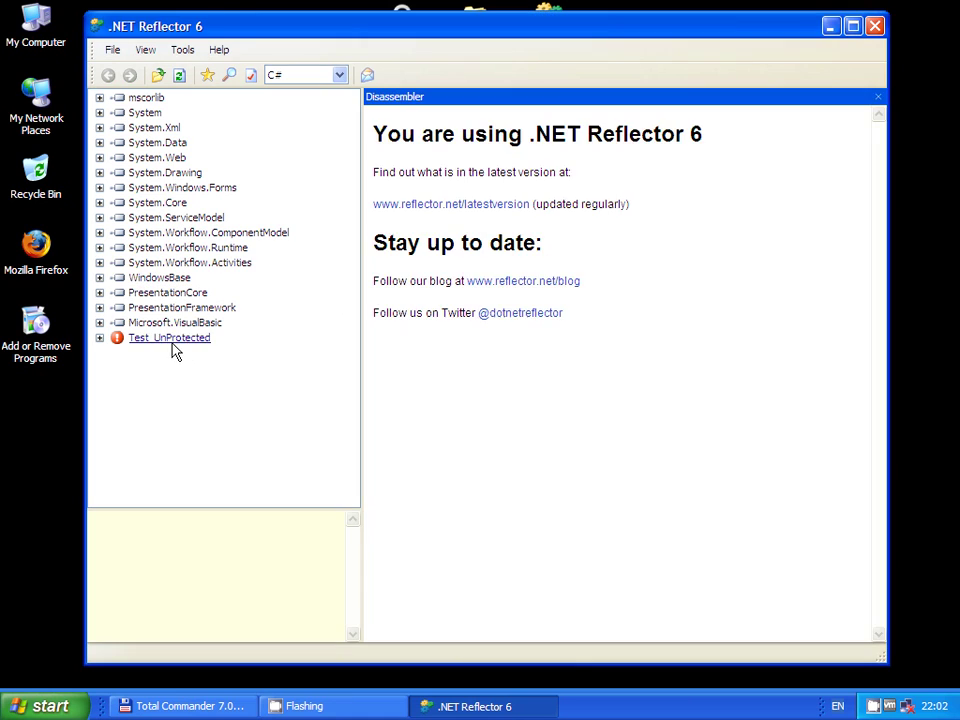
pyautogui.click(170, 338)
pyautogui.press('Delete')
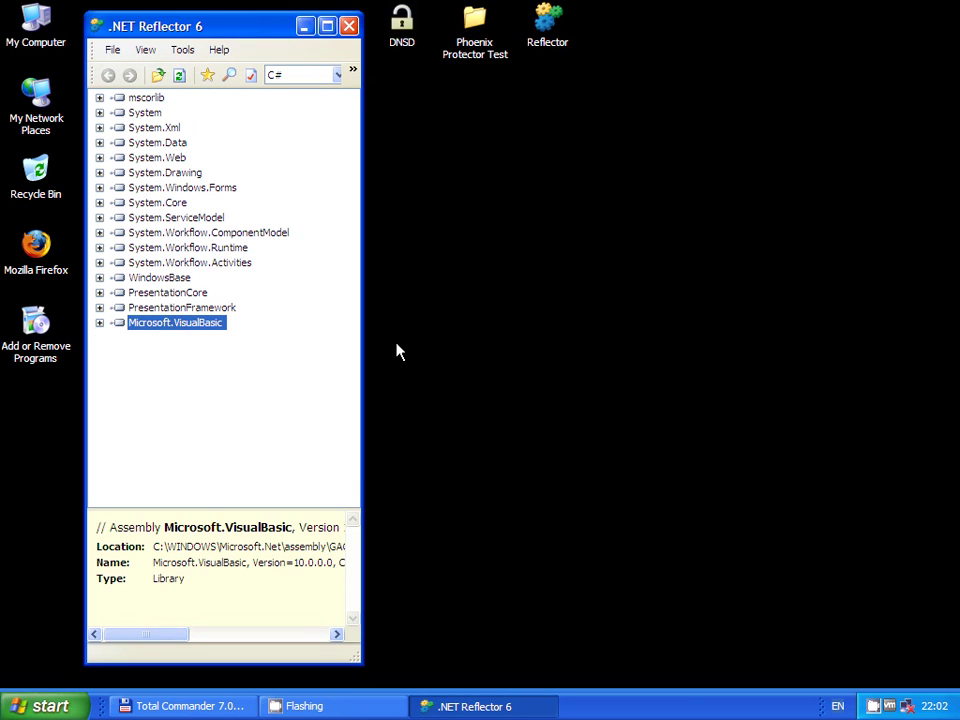
# Load the assembly Test_Protected.exe from the Test folder into the assembly list
pyautogui.click(158, 76)
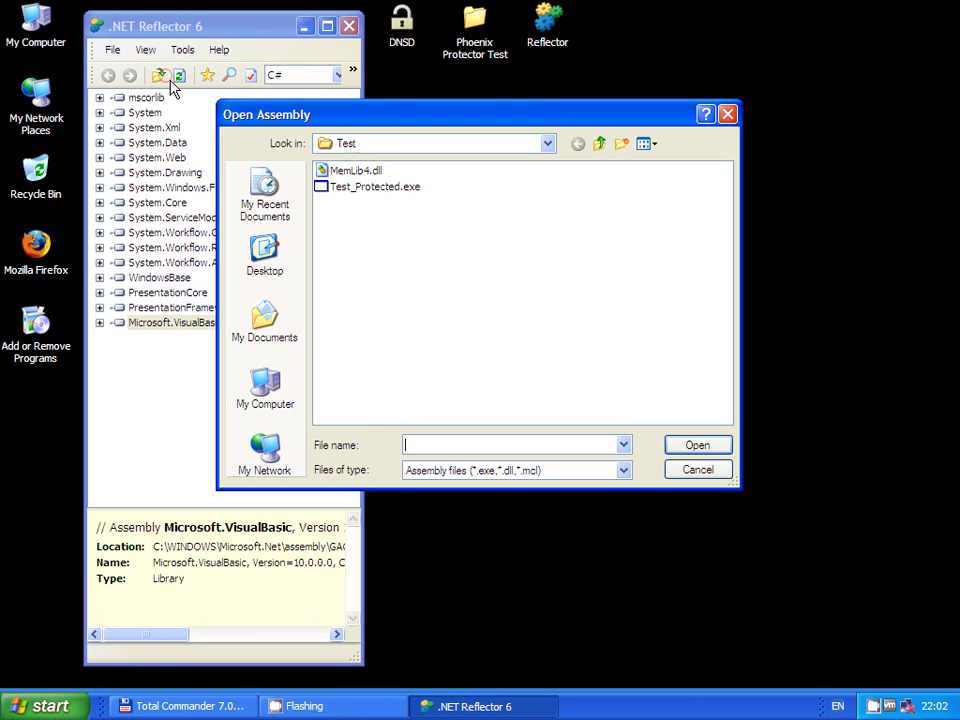
pyautogui.click(367, 190)
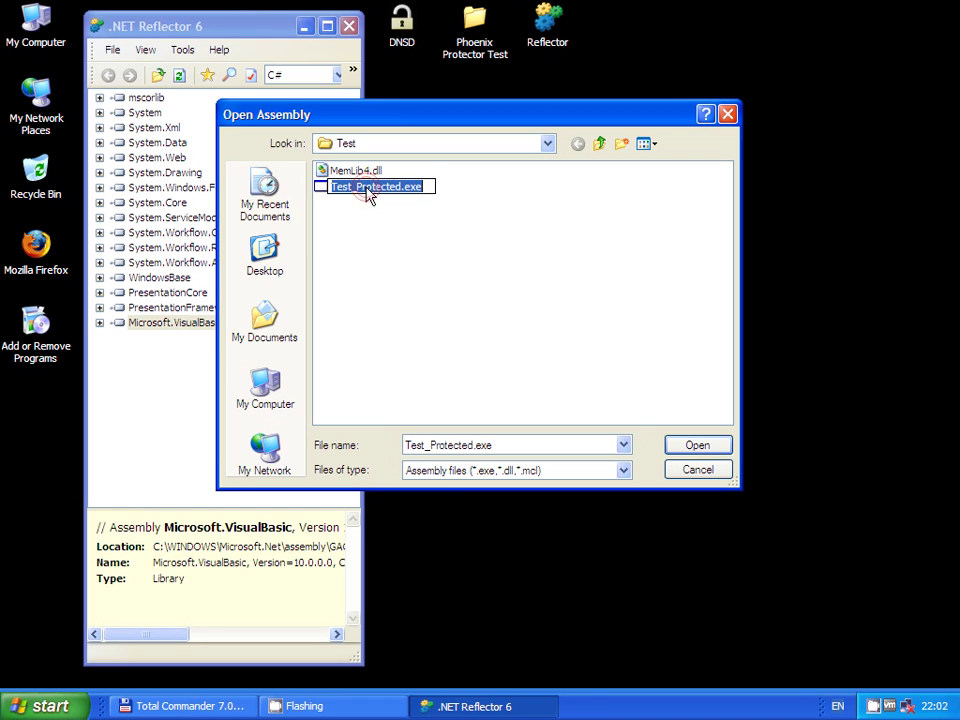
pyautogui.click(323, 187)
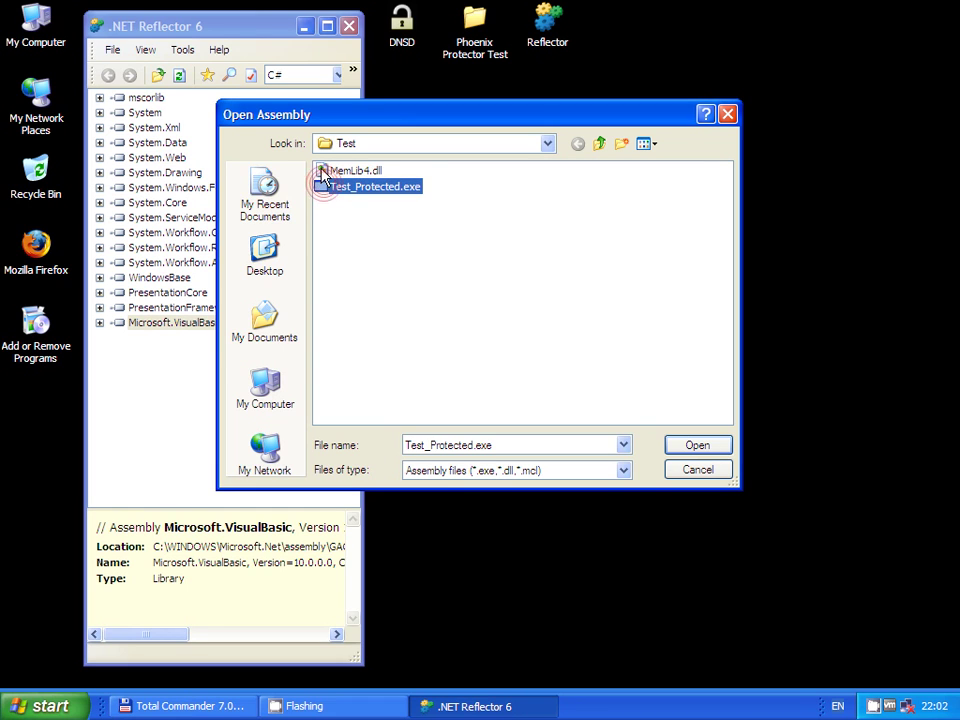
# Expand the Test assembly through Test.exe and the Test namespace down to the members of frMain
pyautogui.click(99, 338)
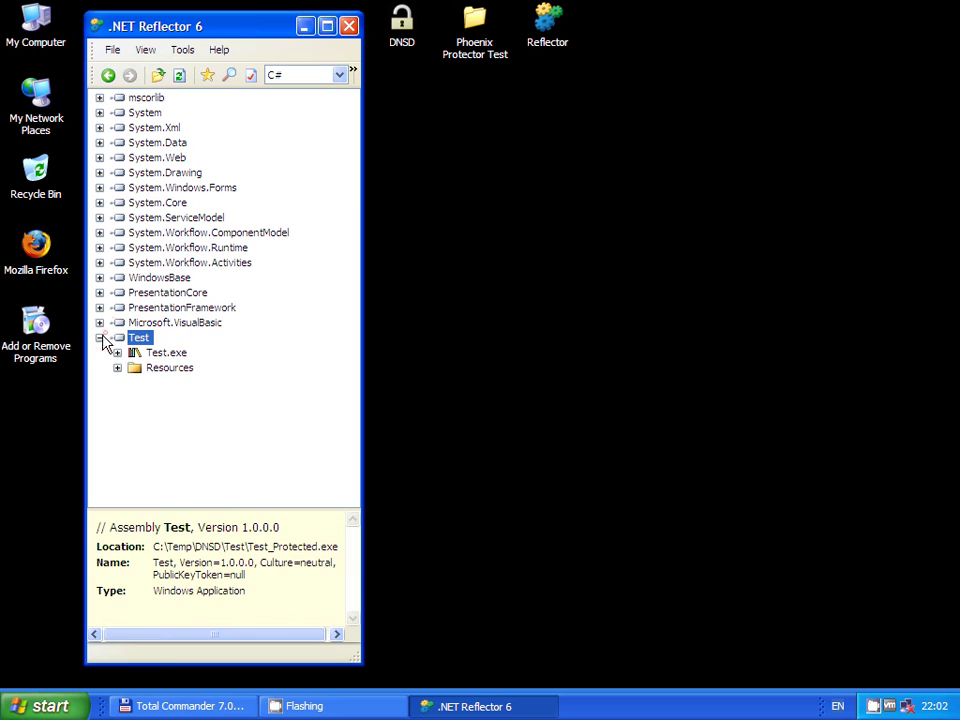
pyautogui.click(117, 353)
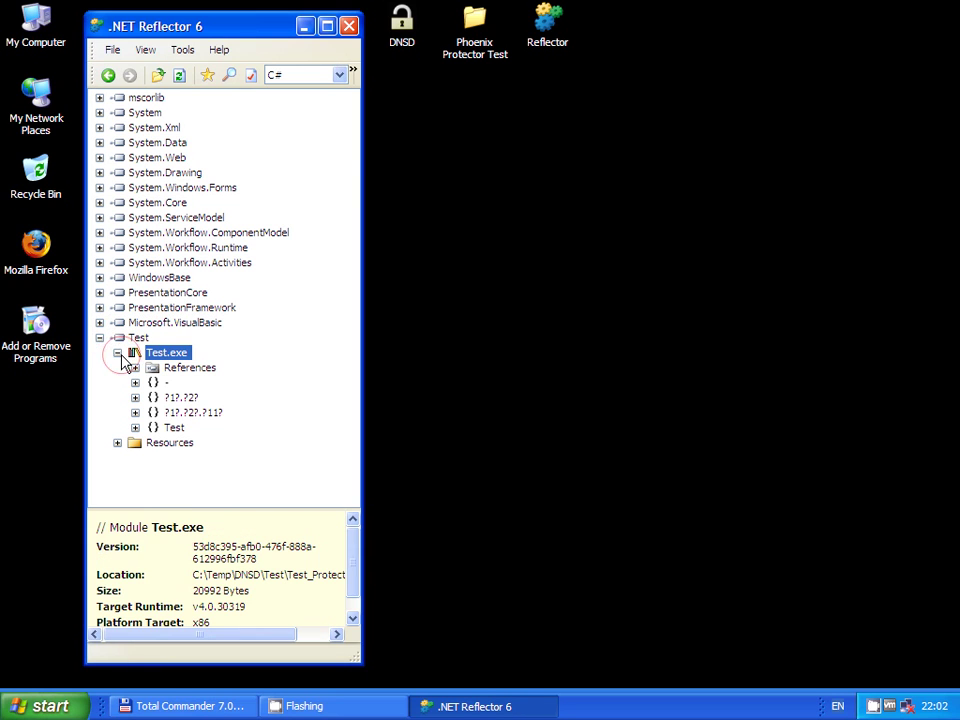
pyautogui.click(135, 427)
pyautogui.click(152, 442)
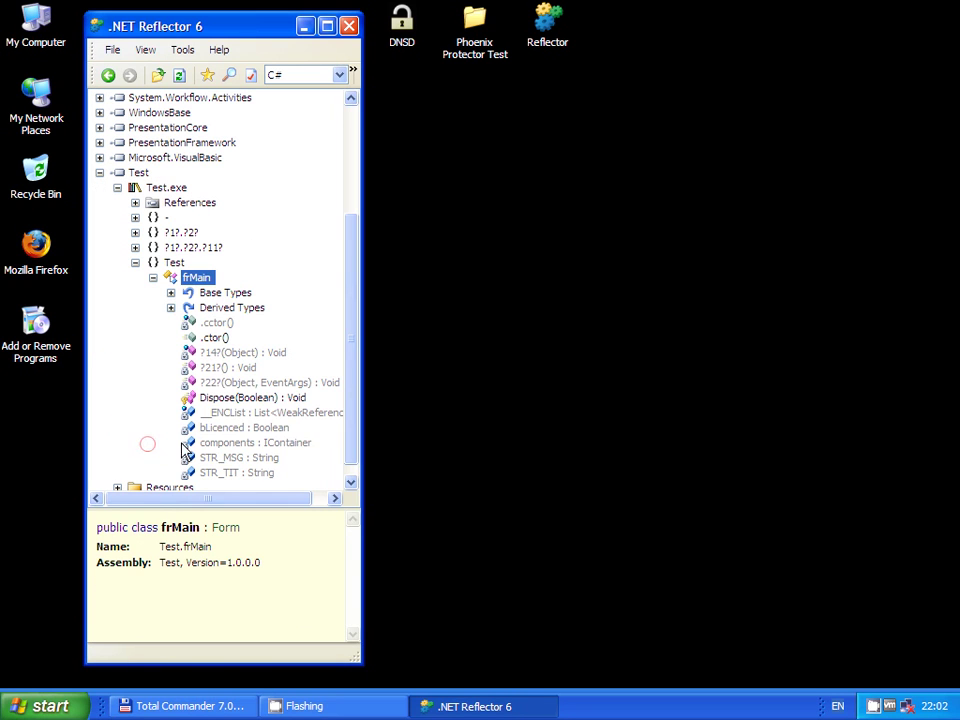
# Disassemble frMain's ?22?(Object, EventArgs) method and highlight the encoded string passed to InputBox
pyautogui.click(241, 386)
pyautogui.rightClick(241, 392)
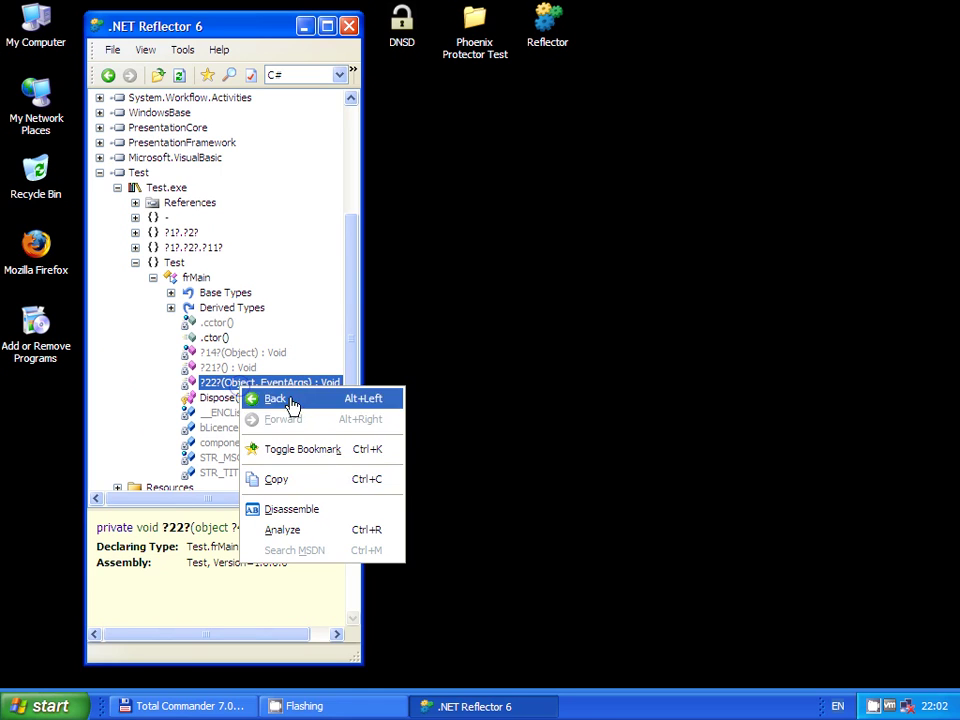
pyautogui.click(321, 509)
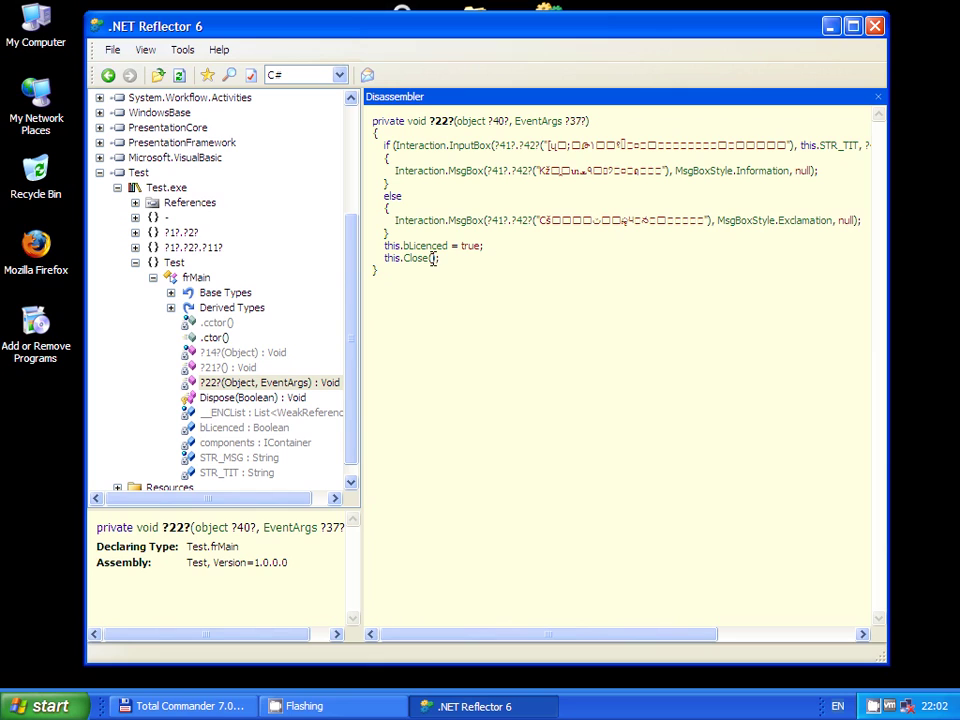
pyautogui.moveTo(549, 145); pyautogui.dragTo(772, 146)
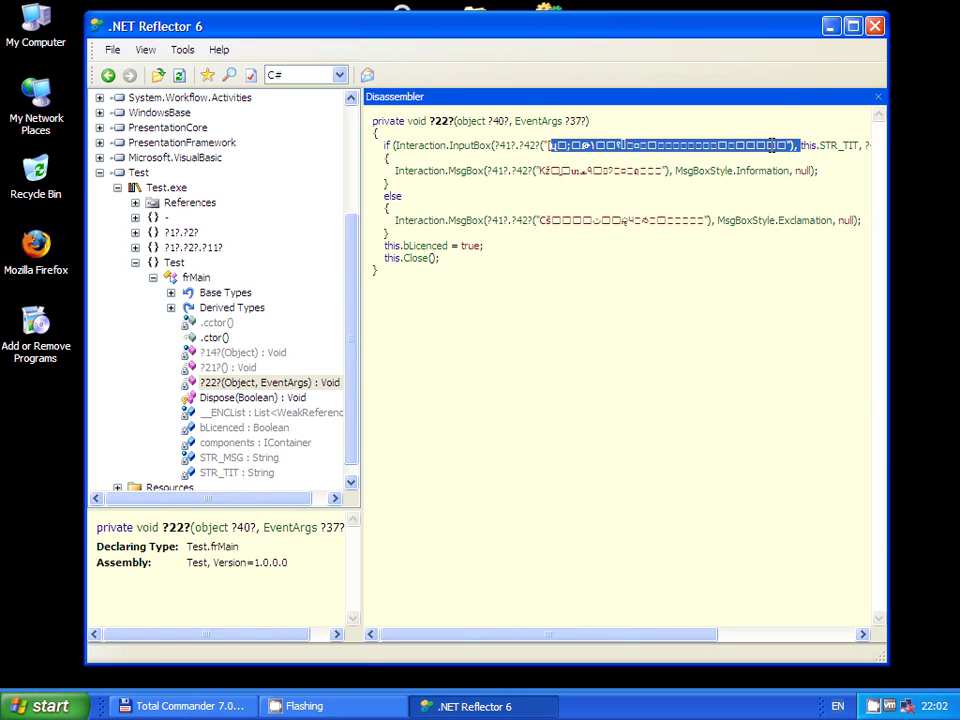
# Close Reflector and launch Dot Net String Decoder from the DNSD desktop shortcut
pyautogui.click(874, 26)
pyautogui.rightClick(405, 30)
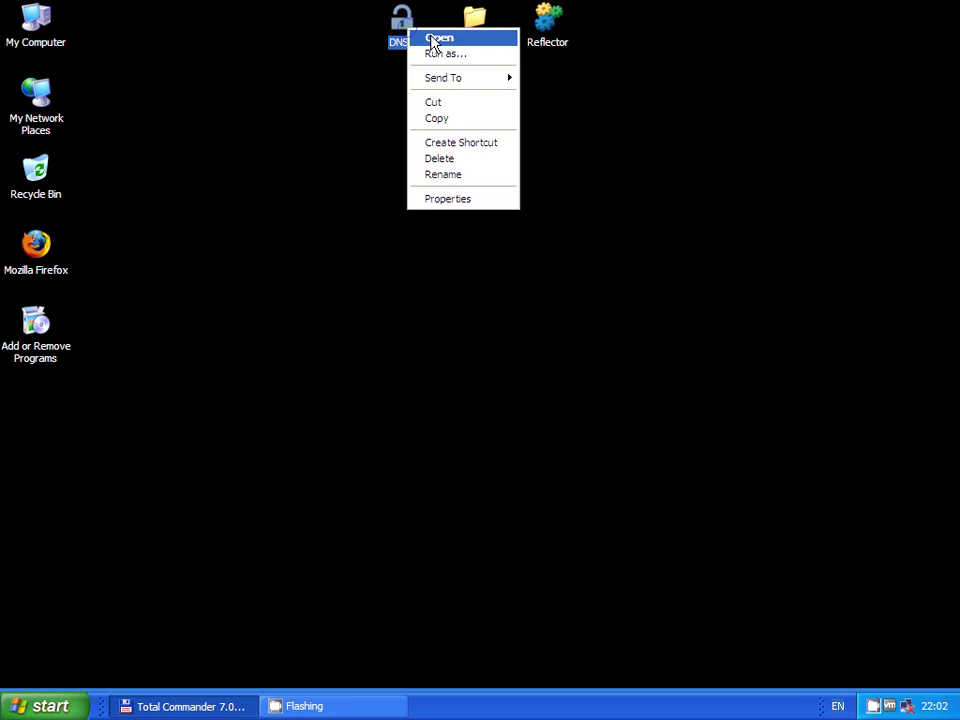
pyautogui.click(437, 38)
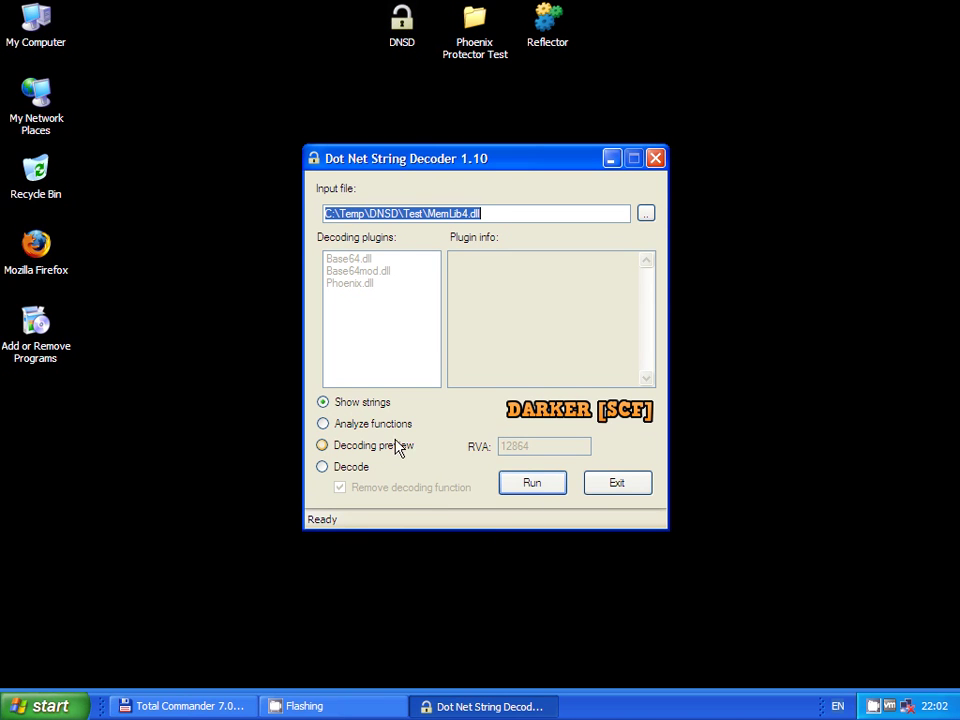
# Choose Test_Protected.exe from the Test folder as the input file
pyautogui.click(645, 213)
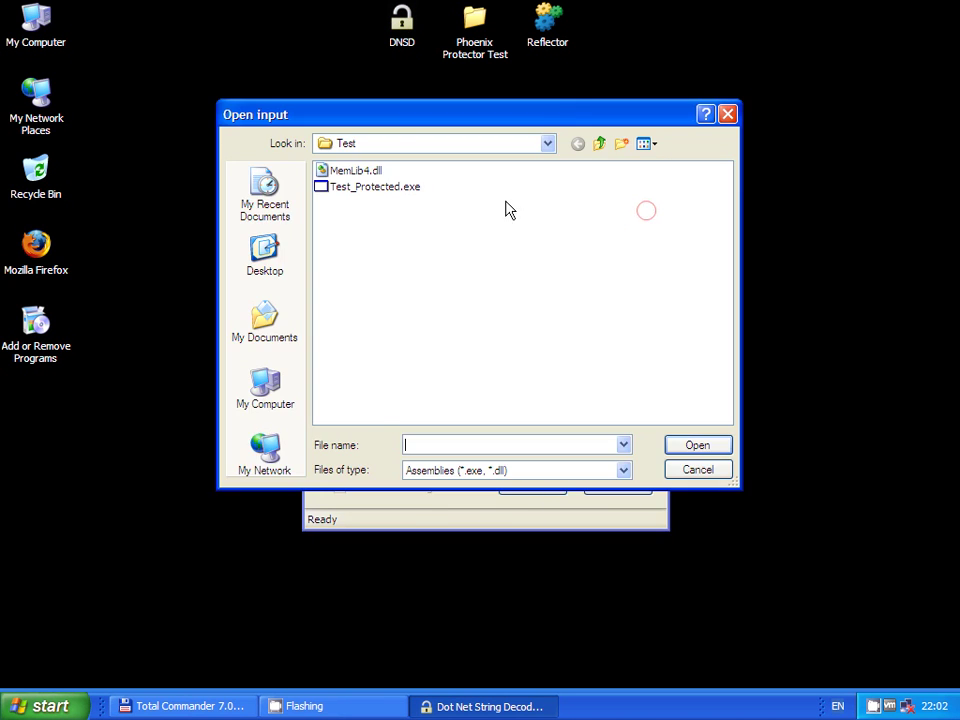
pyautogui.click(352, 190)
pyautogui.click(319, 188)
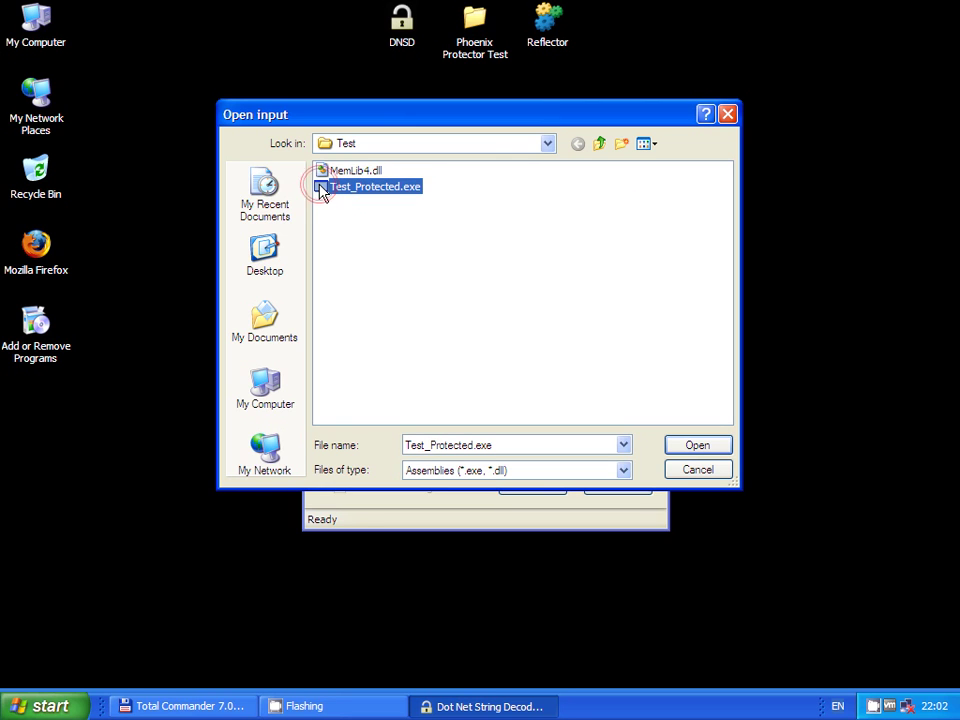
pyautogui.rightClick(321, 190)
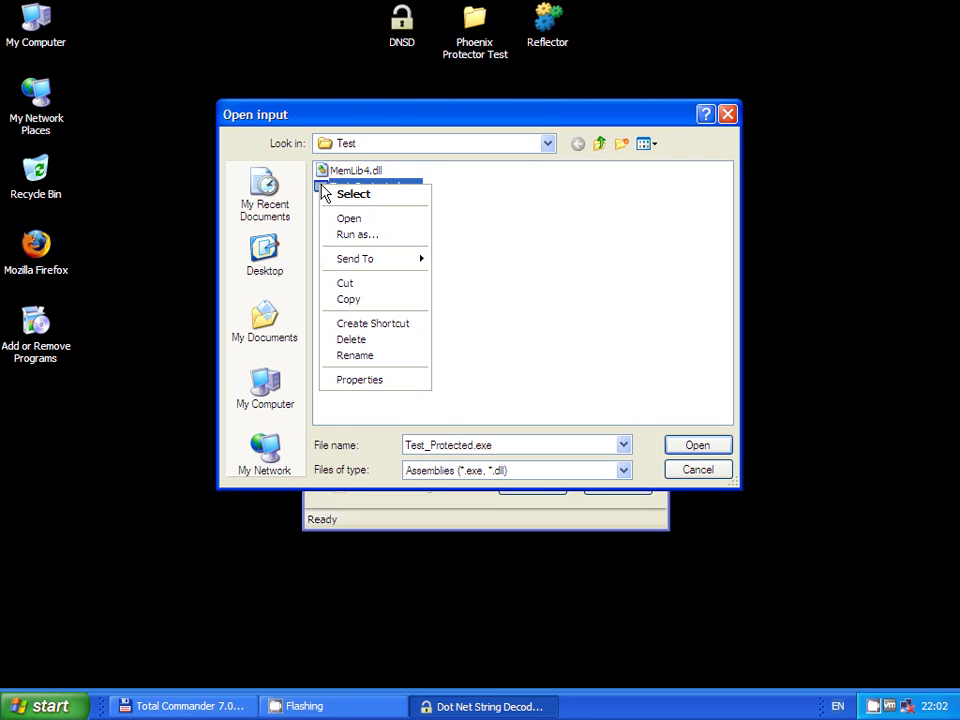
pyautogui.click(322, 192)
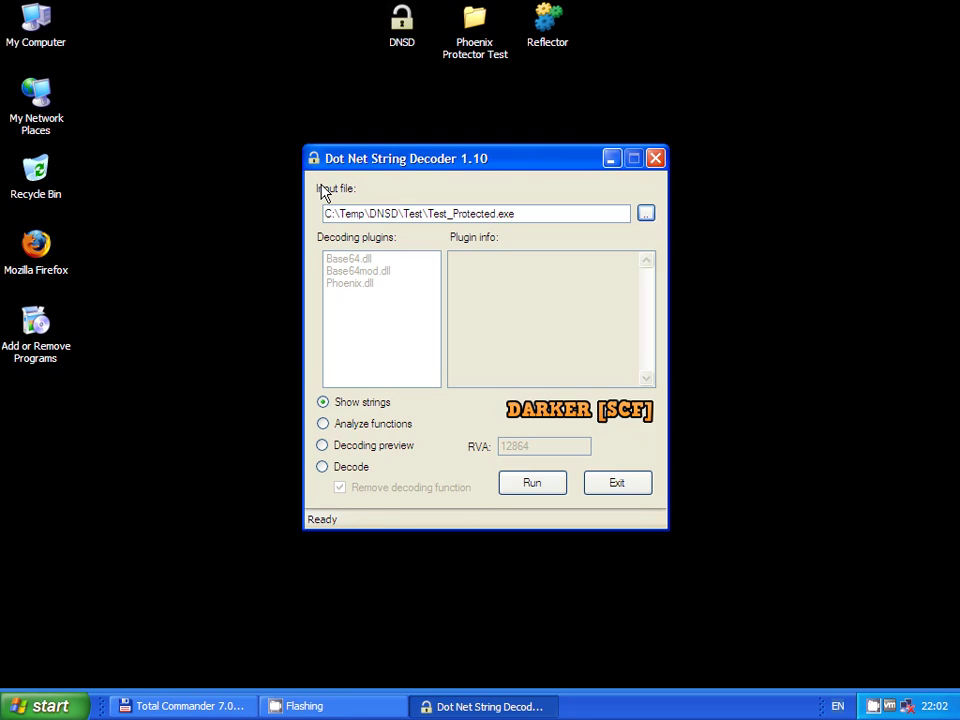
# Show the strings of Test_Protected.exe, look over the encoded entries and close the listing
pyautogui.click(536, 489)
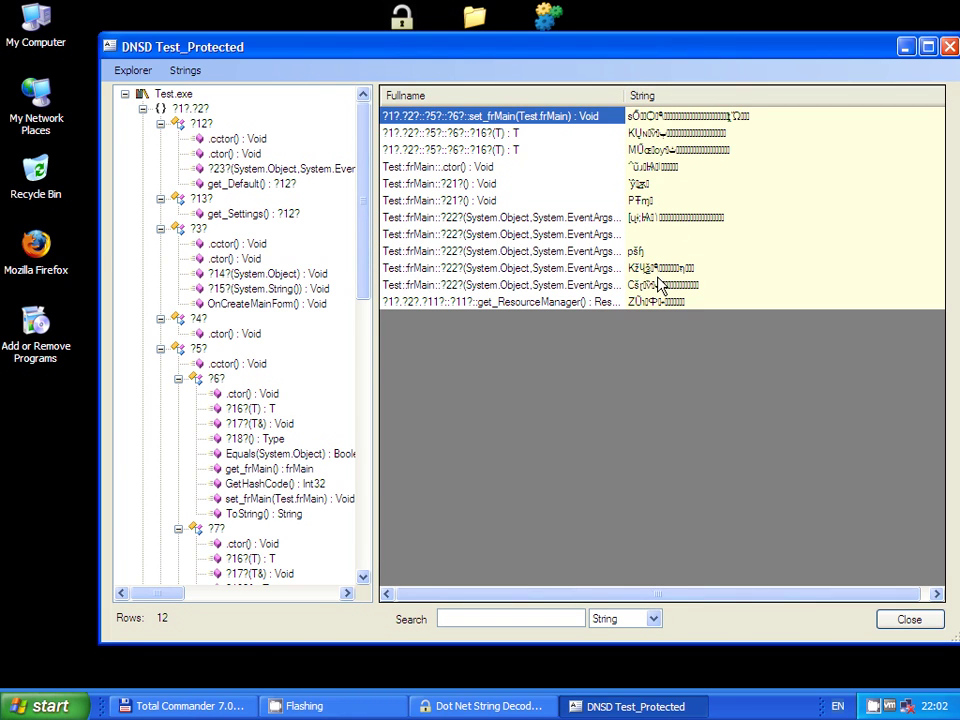
pyautogui.moveTo(361, 154)
pyautogui.mouseDown()
pyautogui.moveTo(369, 390)
pyautogui.moveTo(360, 146)
pyautogui.mouseUp()
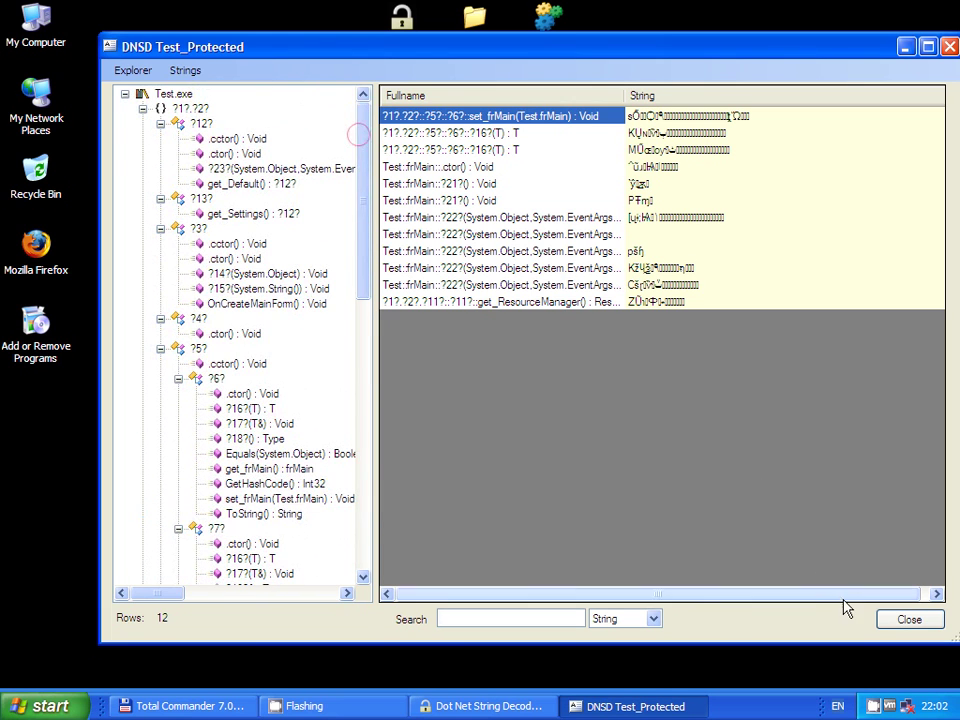
pyautogui.click(893, 622)
# Run Analyze functions on Test_Protected.exe and review the string total, occurrence, percentage, function name and RVA in DNSD.log
pyautogui.click(378, 424)
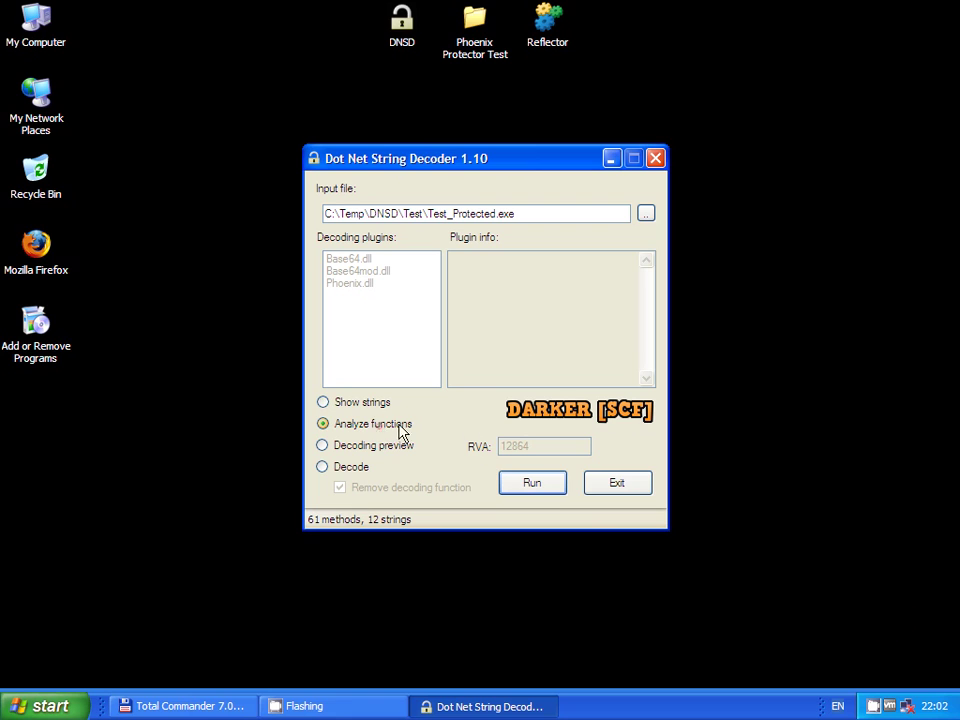
pyautogui.click(543, 487)
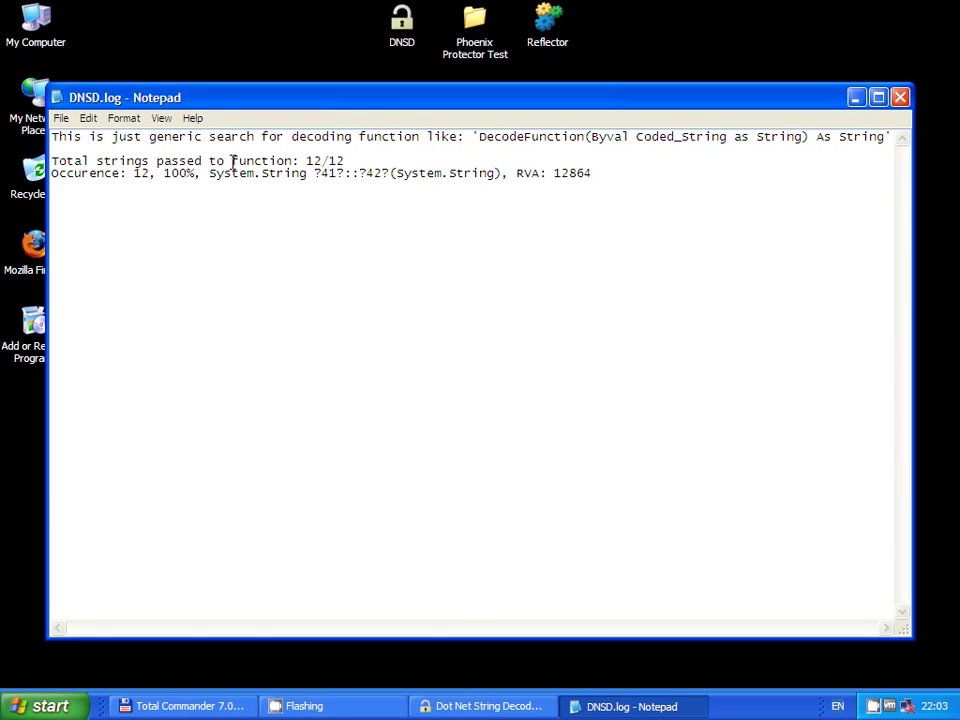
pyautogui.moveTo(297, 160); pyautogui.dragTo(330, 158)
pyautogui.moveTo(157, 174); pyautogui.dragTo(43, 175)
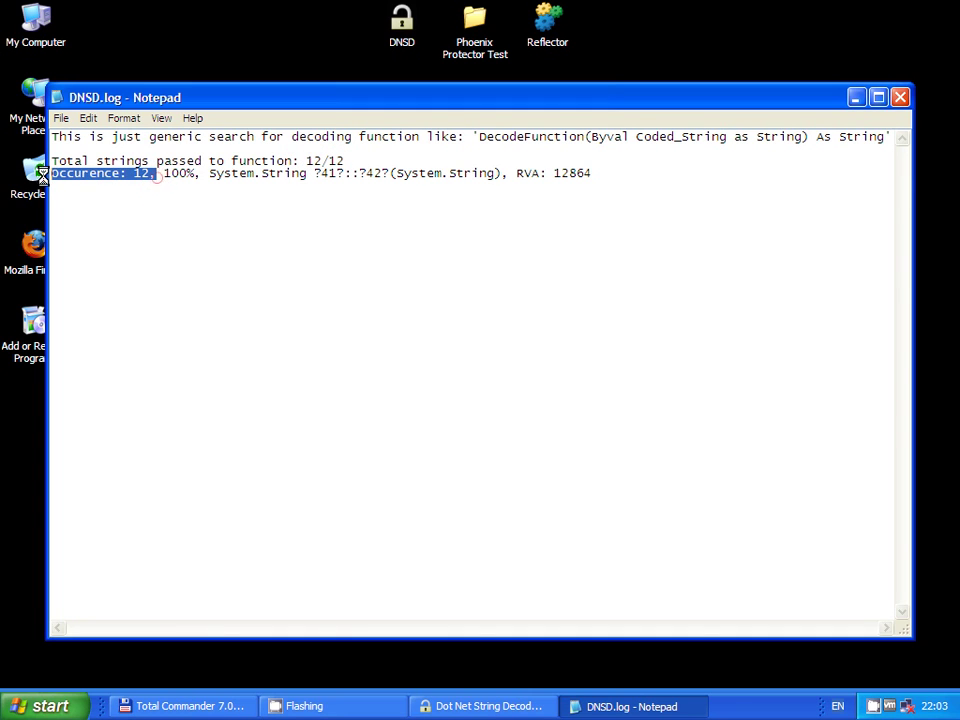
pyautogui.moveTo(163, 173); pyautogui.dragTo(197, 174)
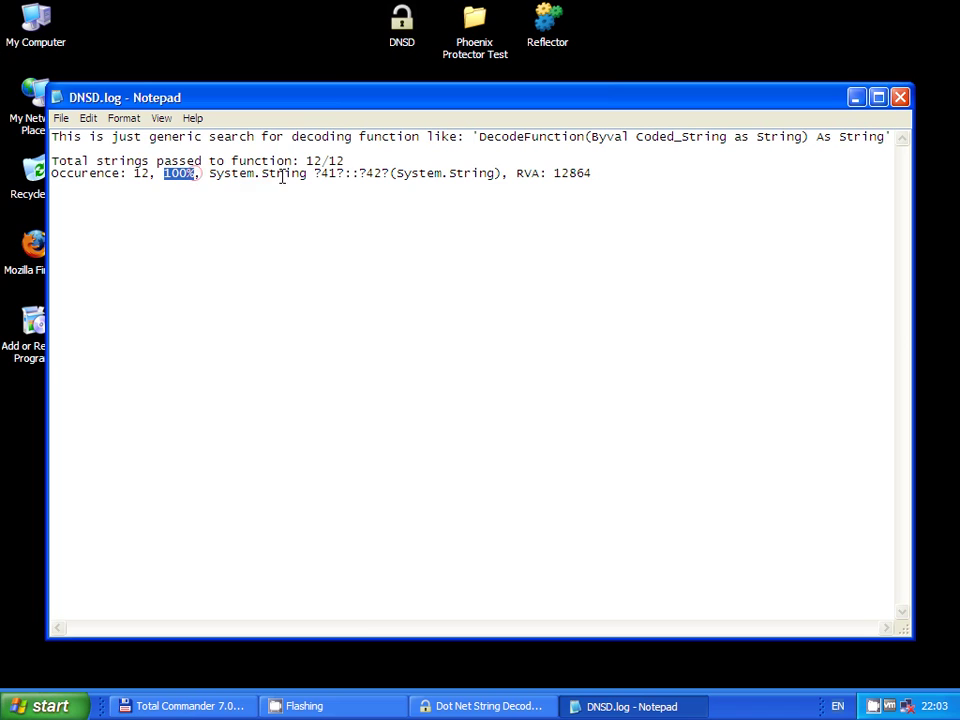
pyautogui.moveTo(314, 173); pyautogui.dragTo(392, 177)
pyautogui.moveTo(516, 172); pyautogui.dragTo(553, 173)
# Copy the RVA value 12864 from DNSD.log and close the log
pyautogui.click(606, 174)
pyautogui.rightClick(556, 174)
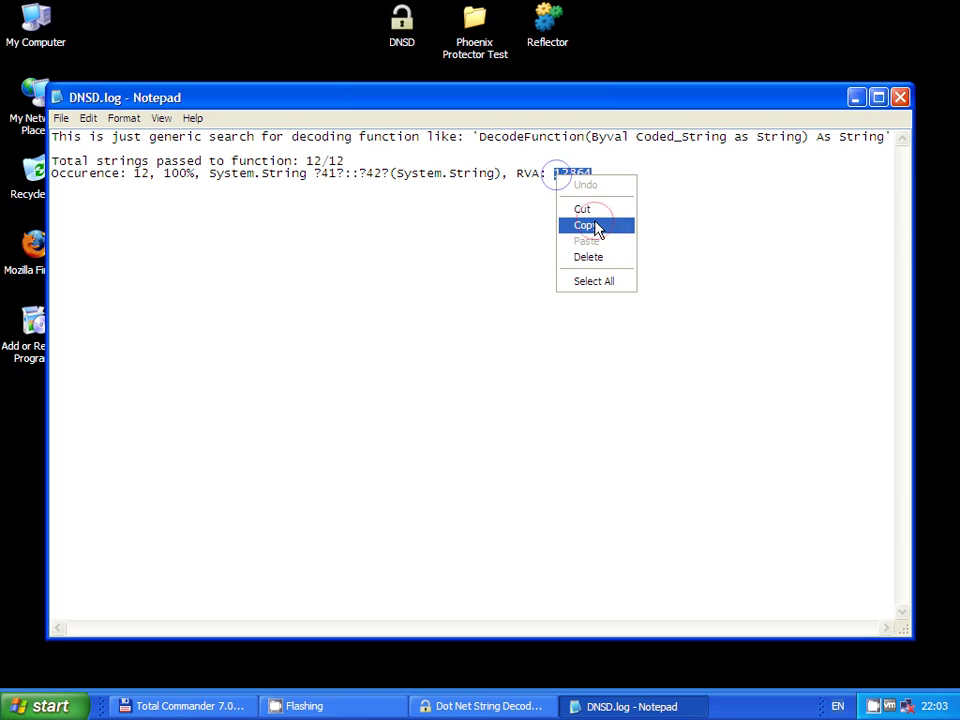
pyautogui.click(595, 226)
pyautogui.click(900, 97)
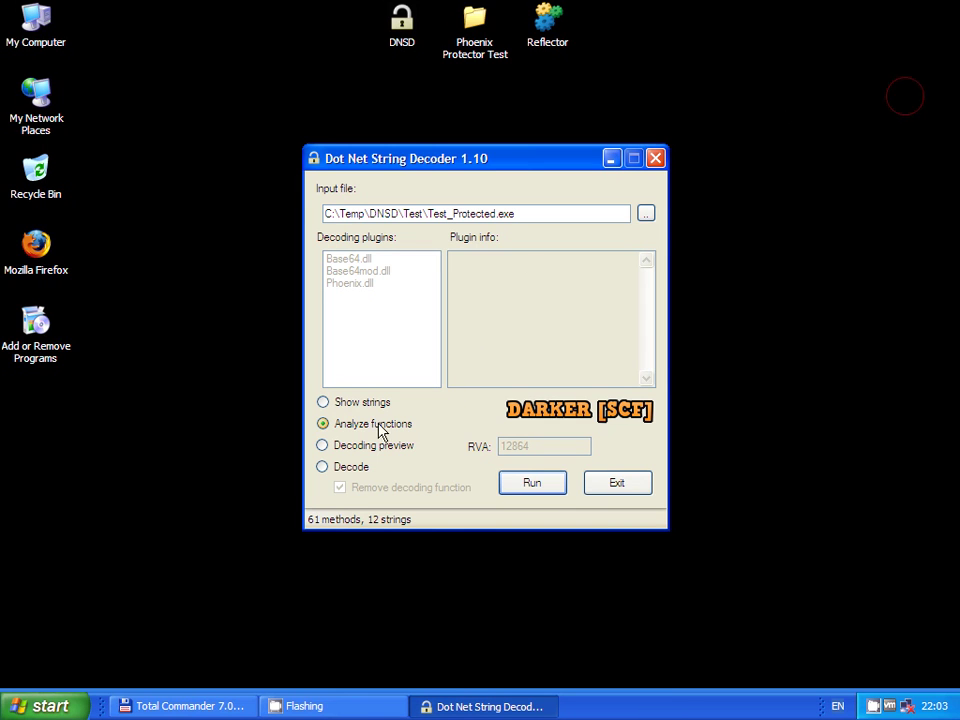
# Run a decoding preview of Test_Protected.exe with the copied RVA 12864 and the Phoenix.dll plugin
pyautogui.click(360, 447)
pyautogui.moveTo(546, 446); pyautogui.dragTo(461, 441)
pyautogui.rightClick(506, 438)
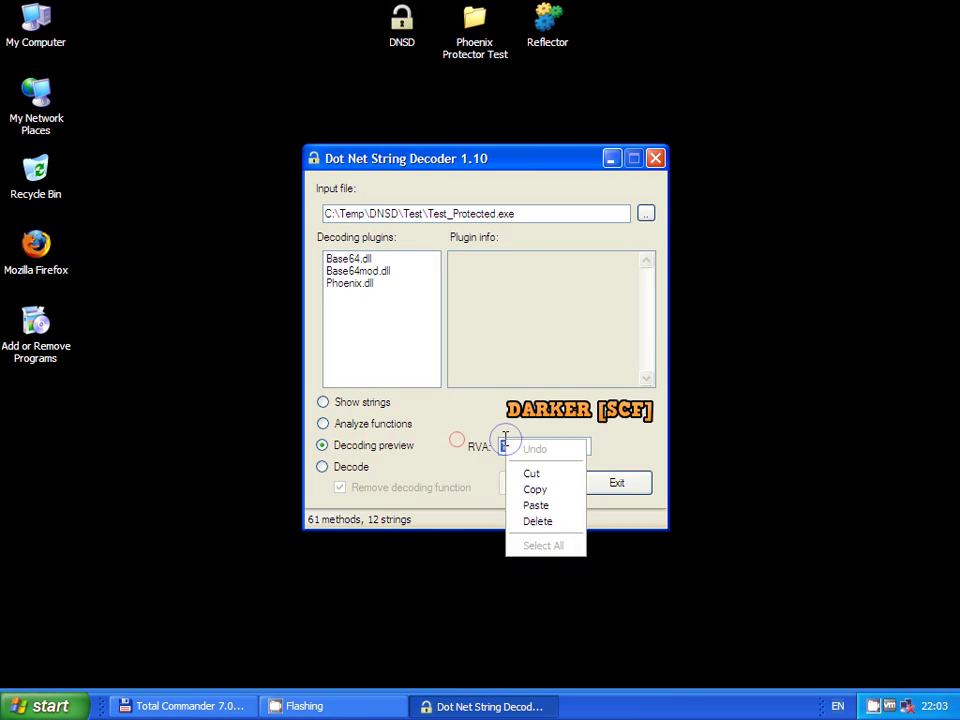
pyautogui.click(532, 509)
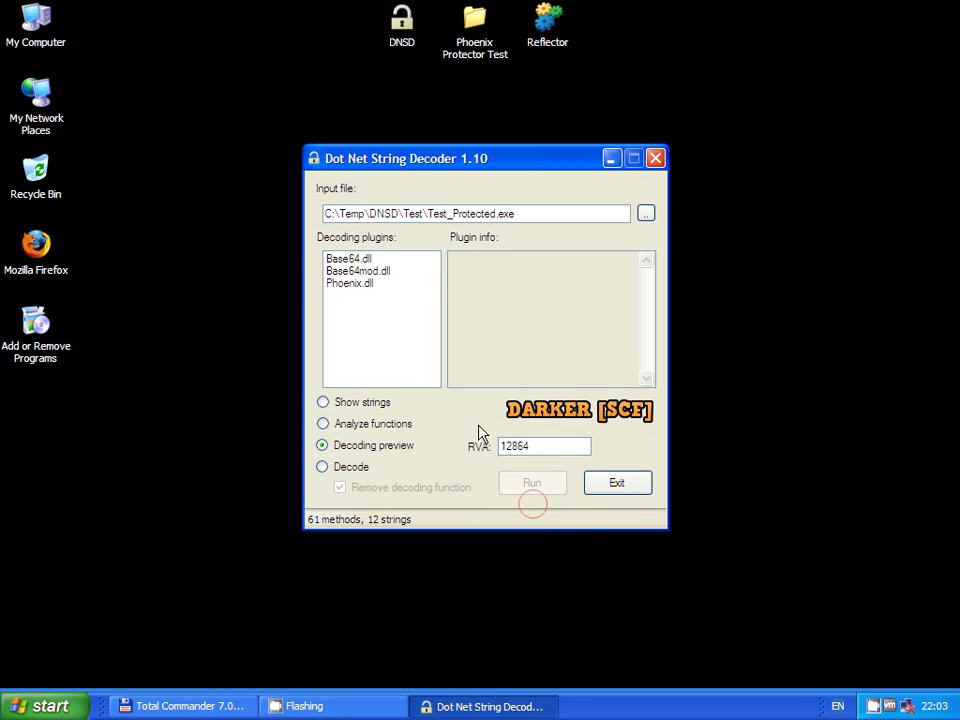
pyautogui.click(348, 286)
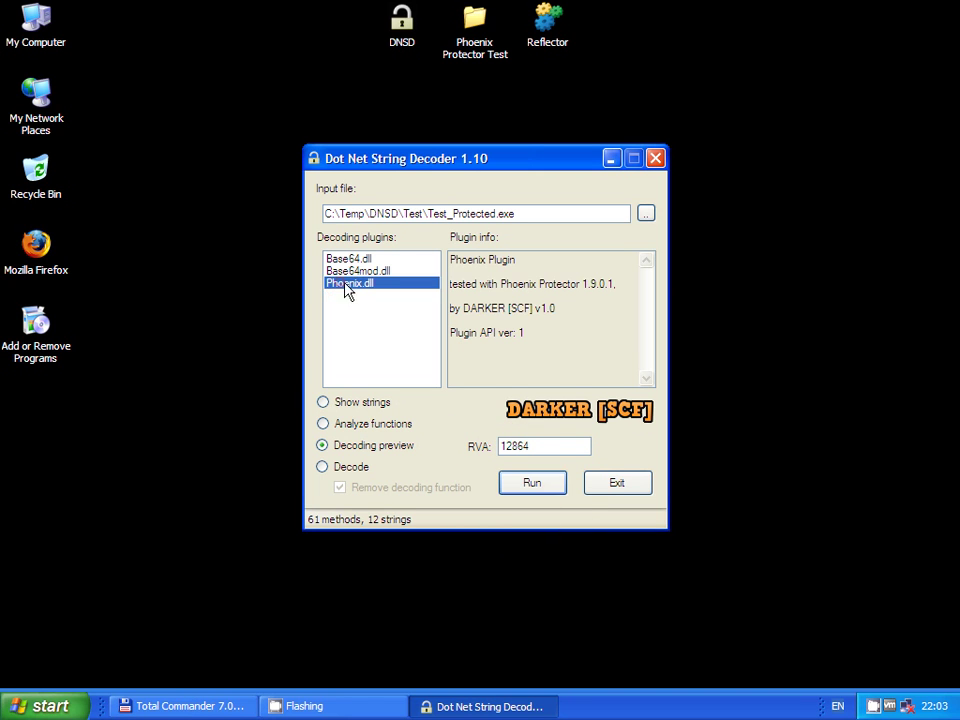
pyautogui.click(536, 483)
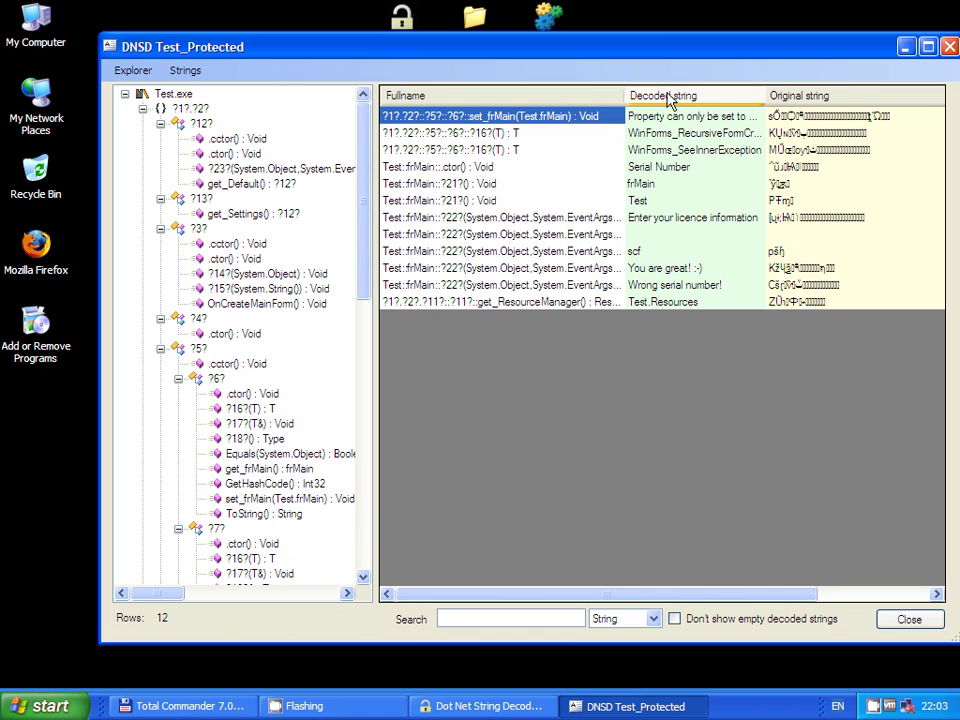
# Search the decoded strings for "ser" and select the "Wrong serial number!" entry
pyautogui.click(662, 167)
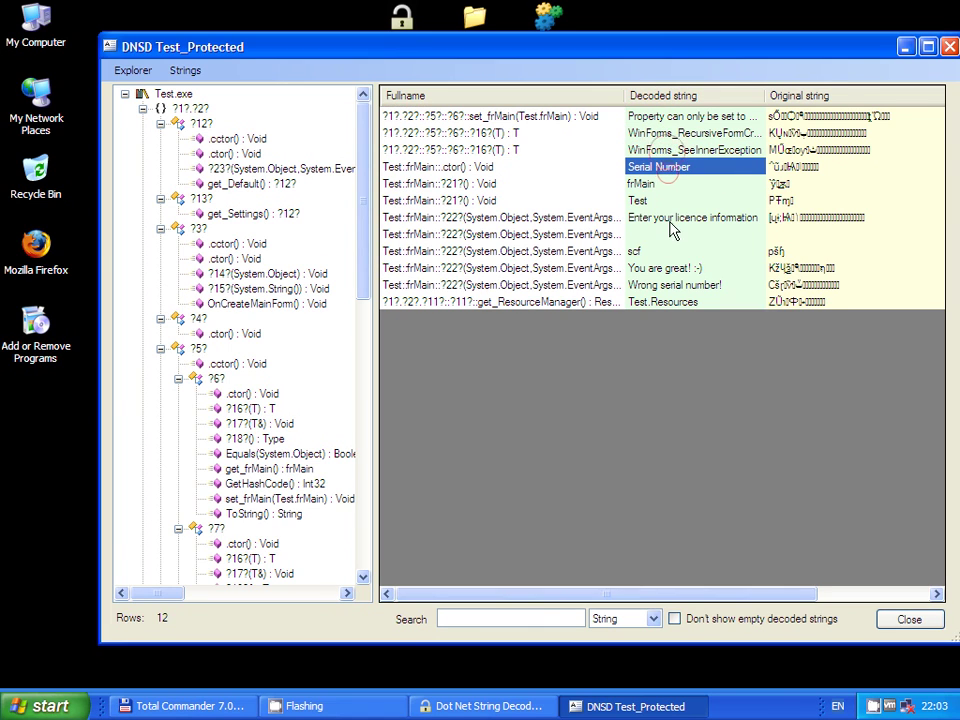
pyautogui.click(540, 617)
pyautogui.write('ser')
pyautogui.press('Return')
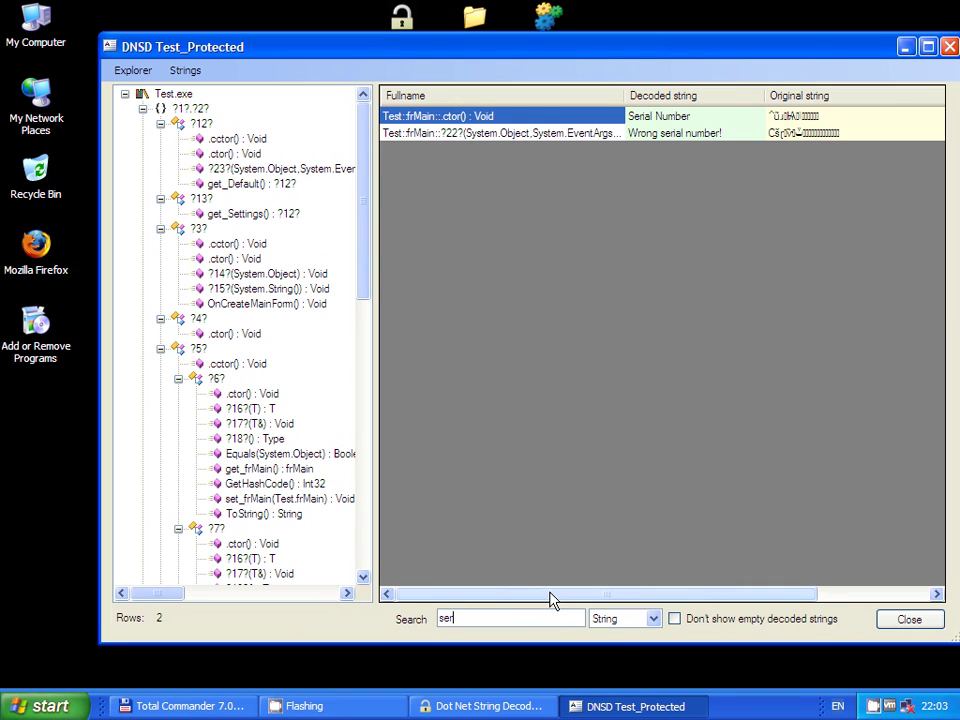
pyautogui.click(657, 138)
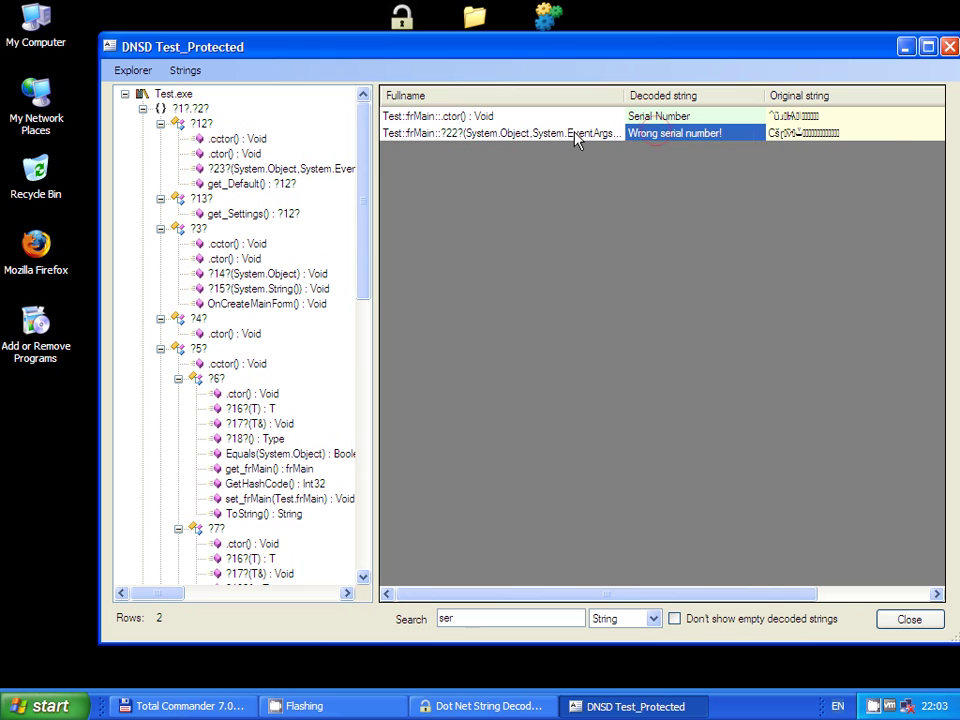
# Disassemble the method containing "Wrong serial number!" and examine its string loads, comparison and message box calls
pyautogui.rightClick(665, 143)
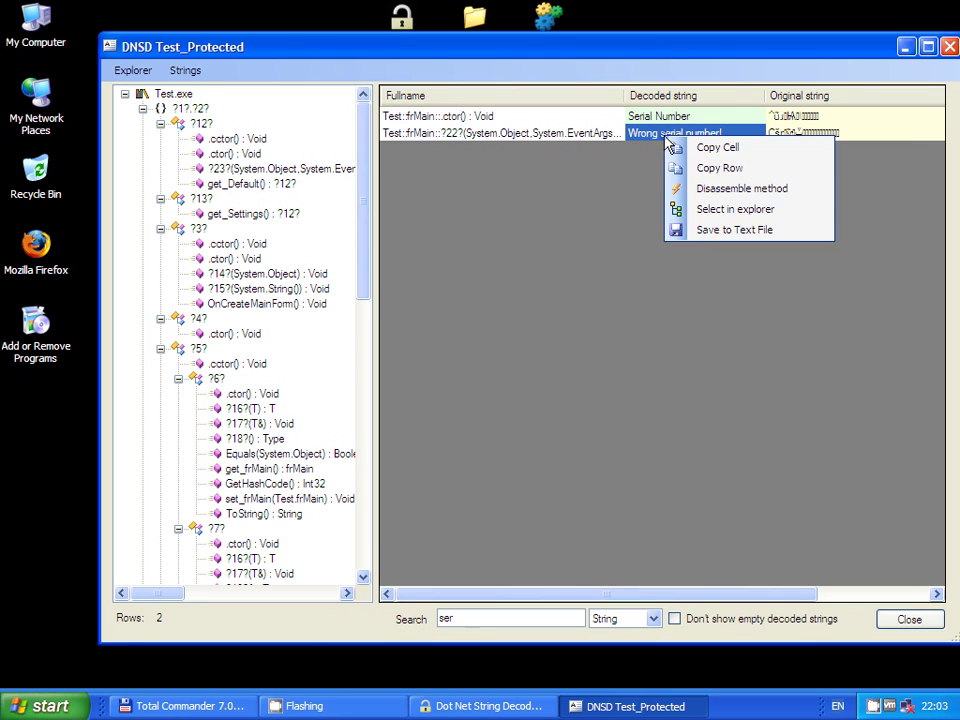
pyautogui.click(762, 189)
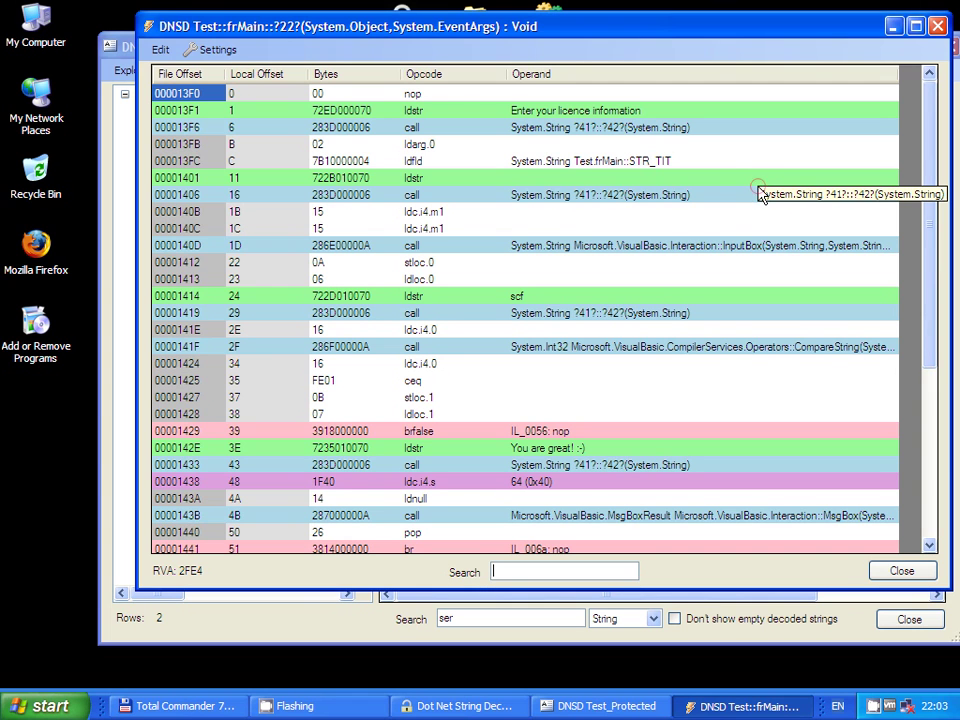
pyautogui.moveTo(928, 90); pyautogui.dragTo(827, 92)
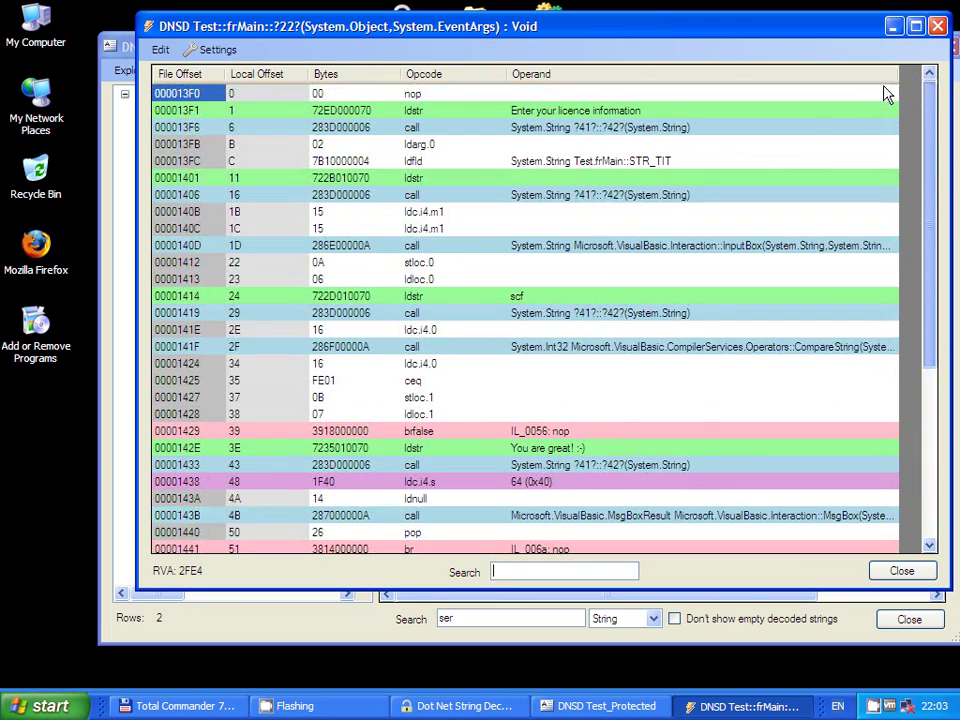
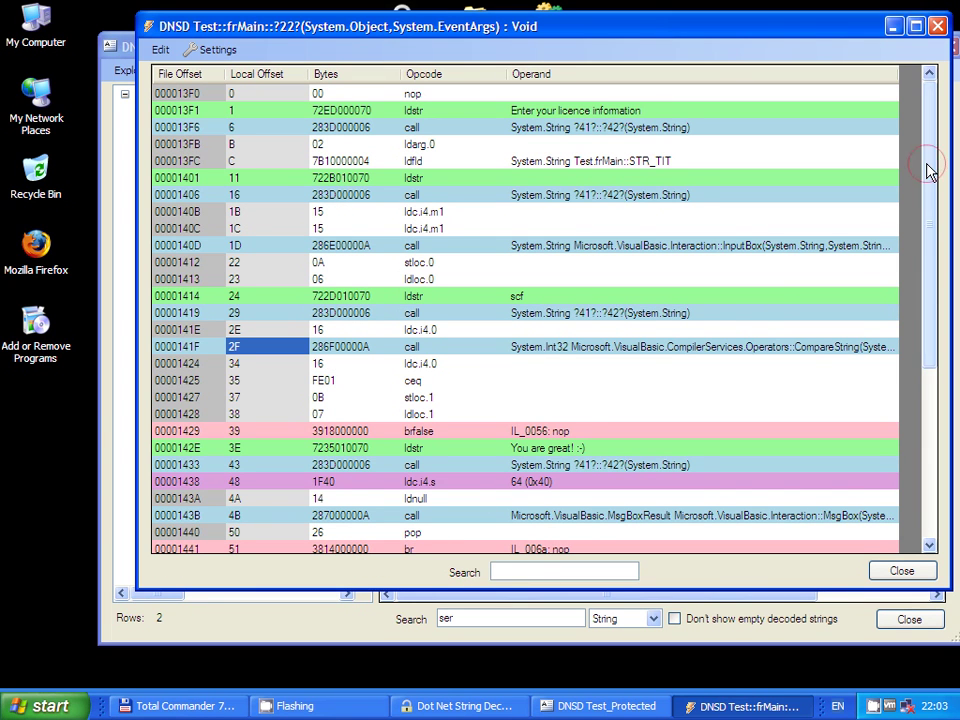
pyautogui.scroll(-3, 915, 230)
pyautogui.scroll(-2, 915, 260)
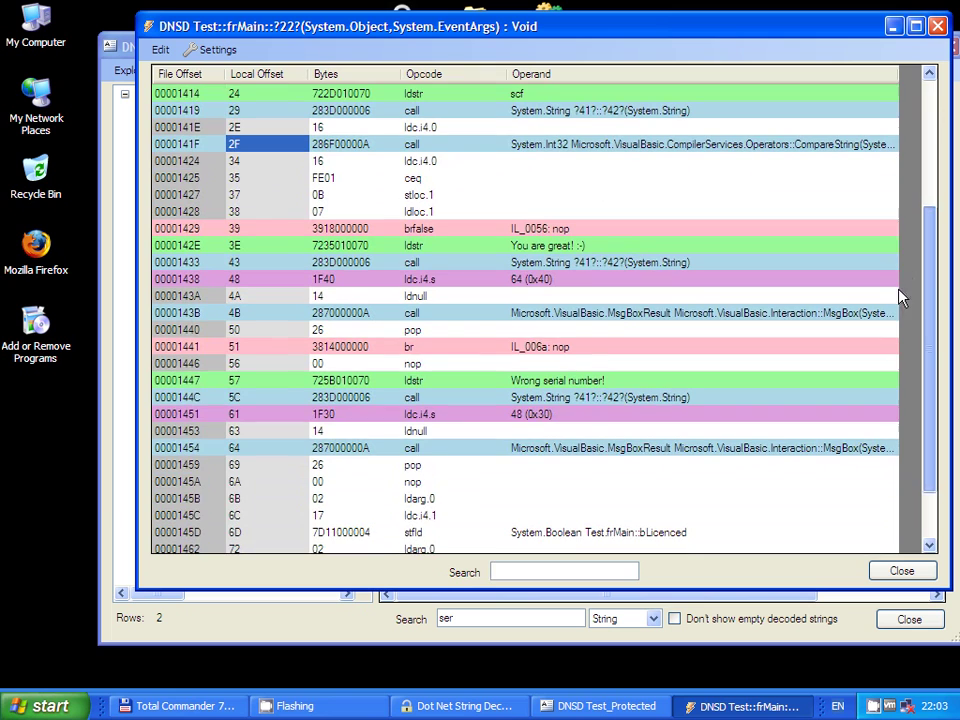
pyautogui.scroll(3, 897, 297)
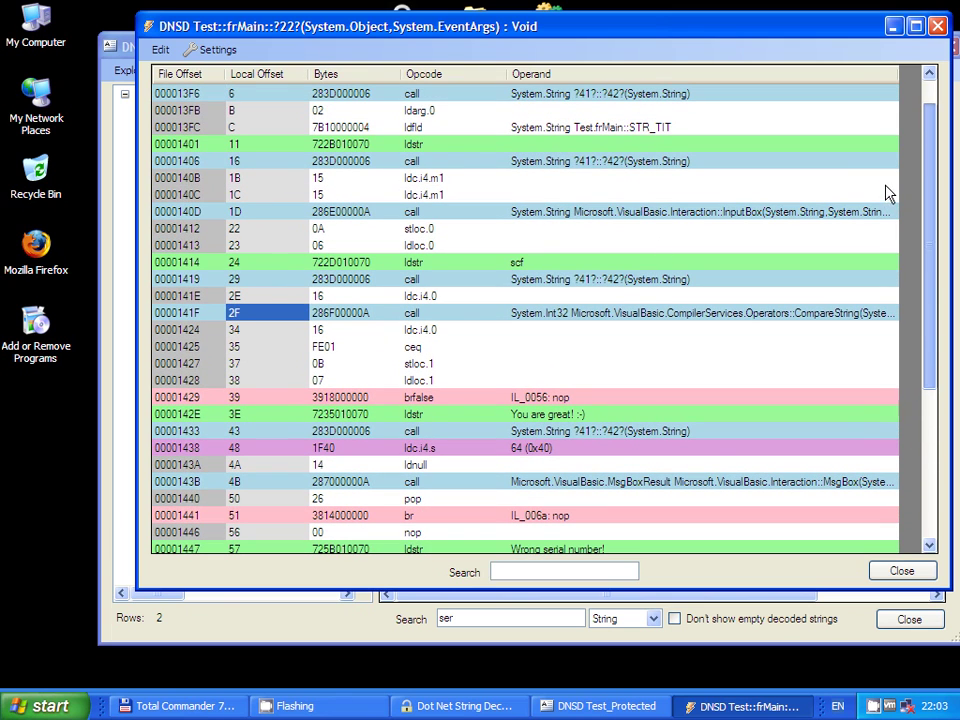
pyautogui.click(548, 264)
pyautogui.click(561, 414)
pyautogui.scroll(-3, 630, 443)
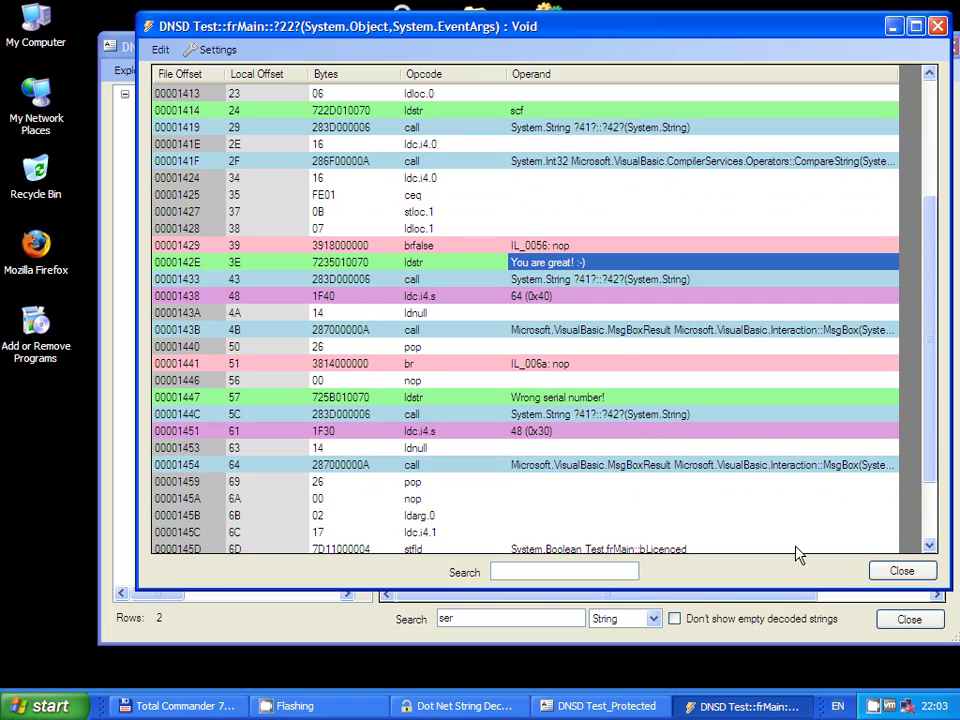
# Return from the disassembly to the full decoded string list of Test.exe and close the preview
pyautogui.click(899, 573)
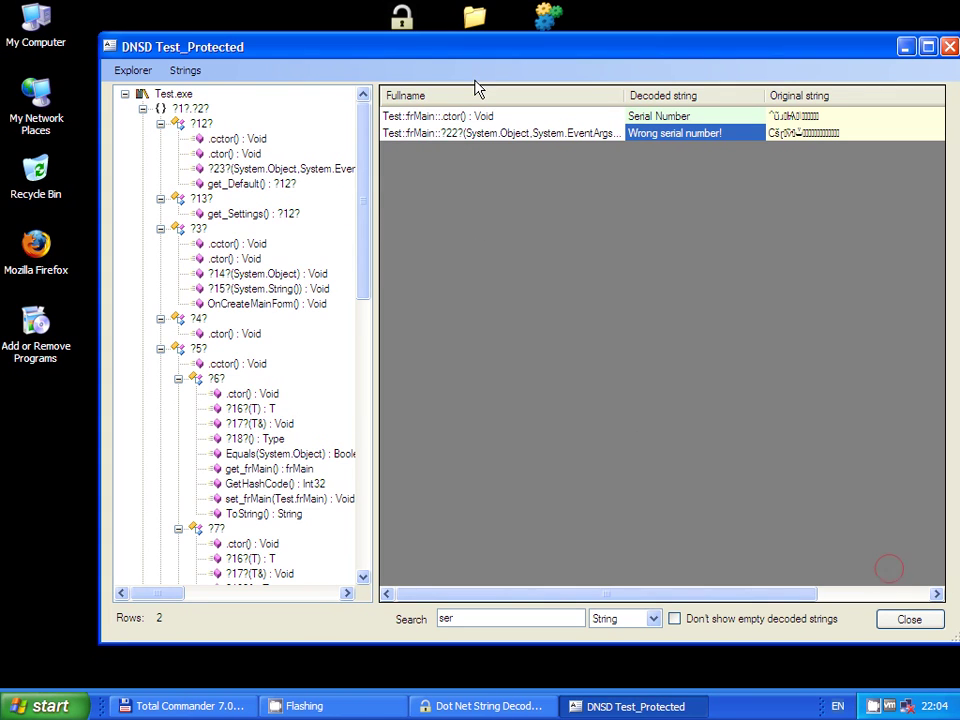
pyautogui.click(172, 94)
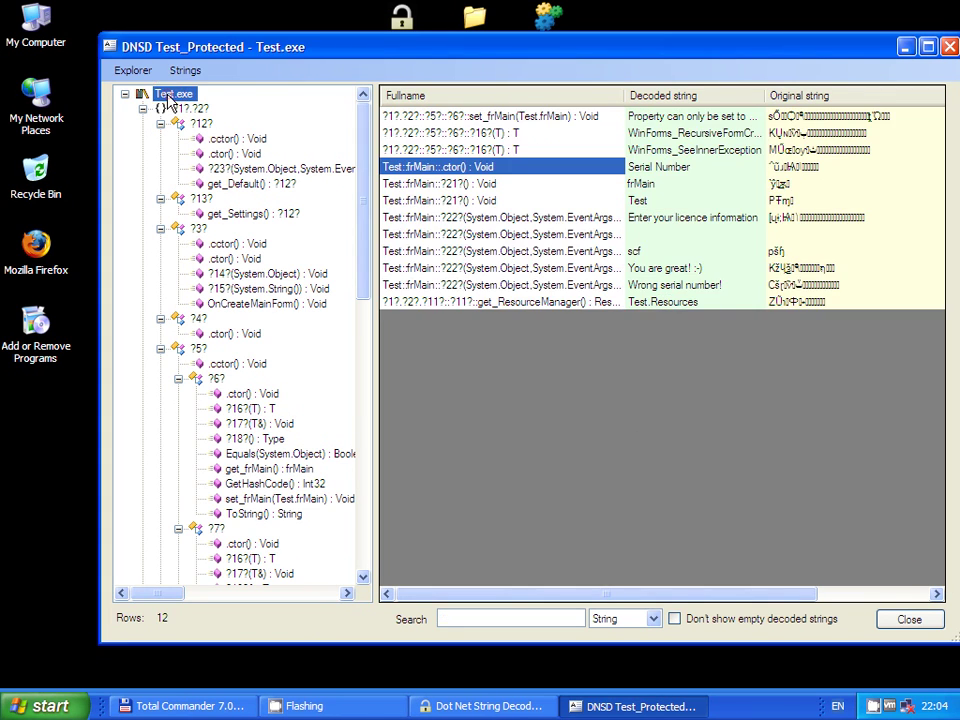
pyautogui.click(886, 625)
# Decode the file with the decoding function removed, save the output as Test_UnProtected.exe and exit the decoder
pyautogui.click(333, 468)
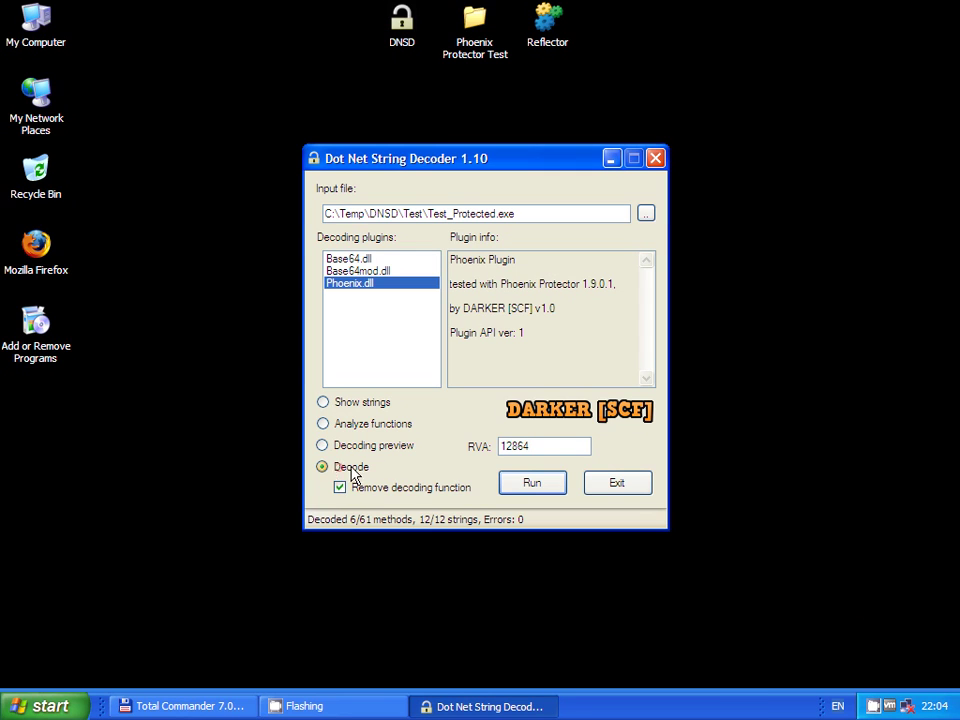
pyautogui.click(531, 484)
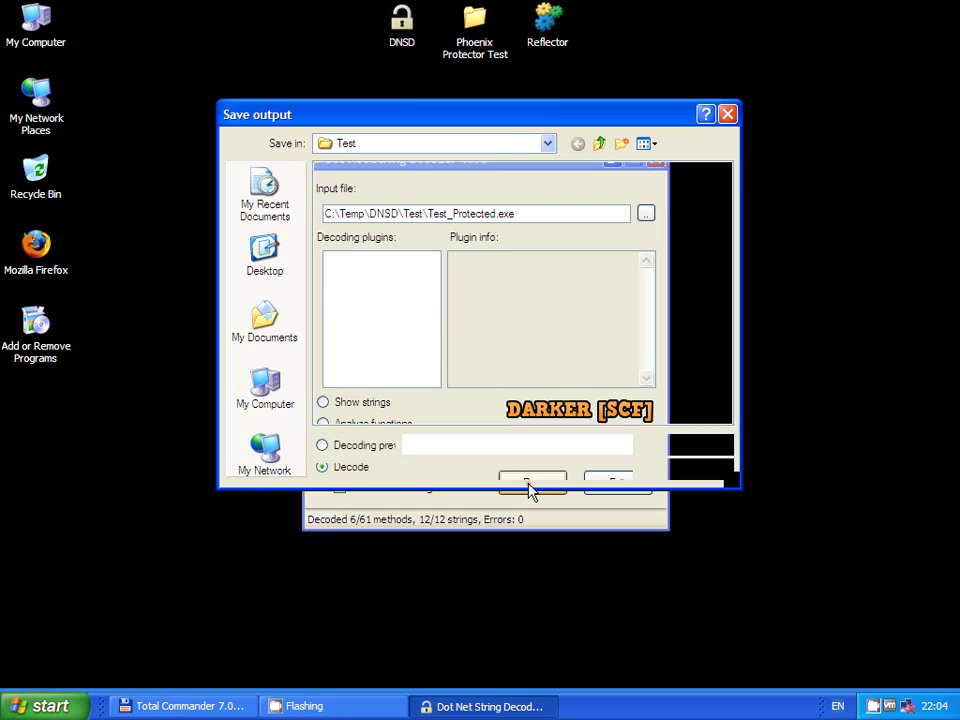
pyautogui.click(431, 445)
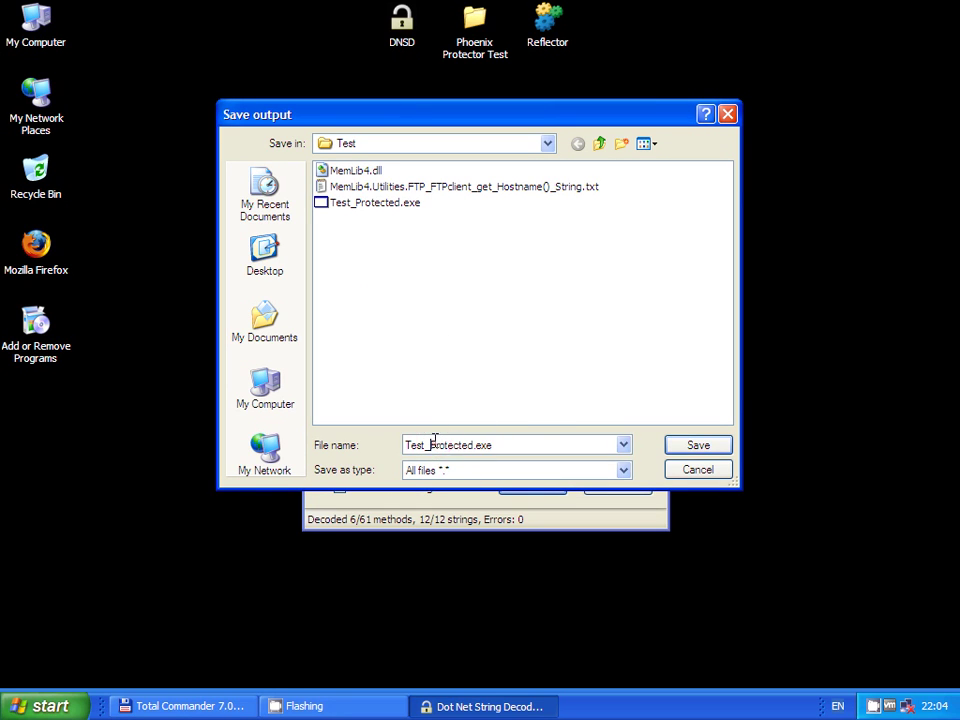
pyautogui.write('Un')
pyautogui.click(698, 447)
pyautogui.click(477, 406)
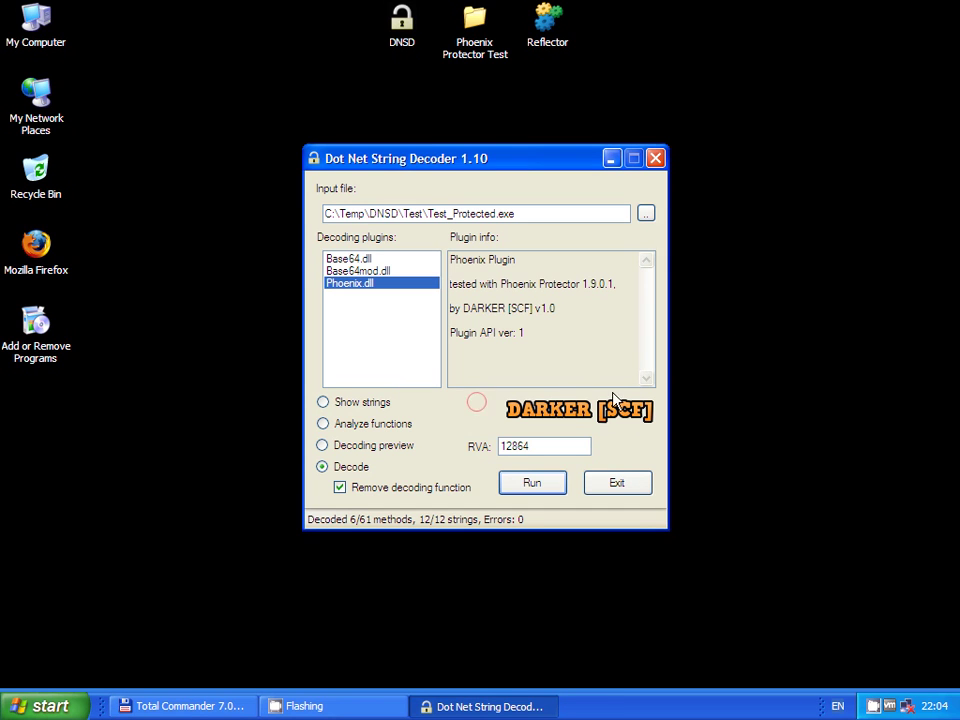
pyautogui.click(612, 481)
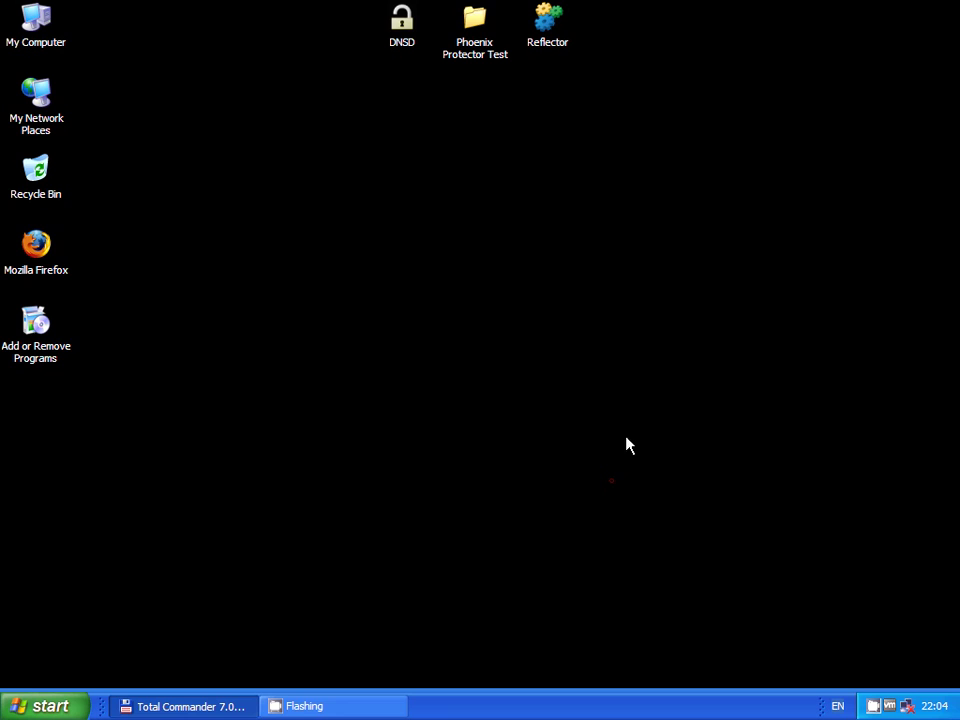
# Start .NET Reflector and remove the already loaded Test assembly from its assembly list
pyautogui.rightClick(550, 36)
pyautogui.click(562, 43)
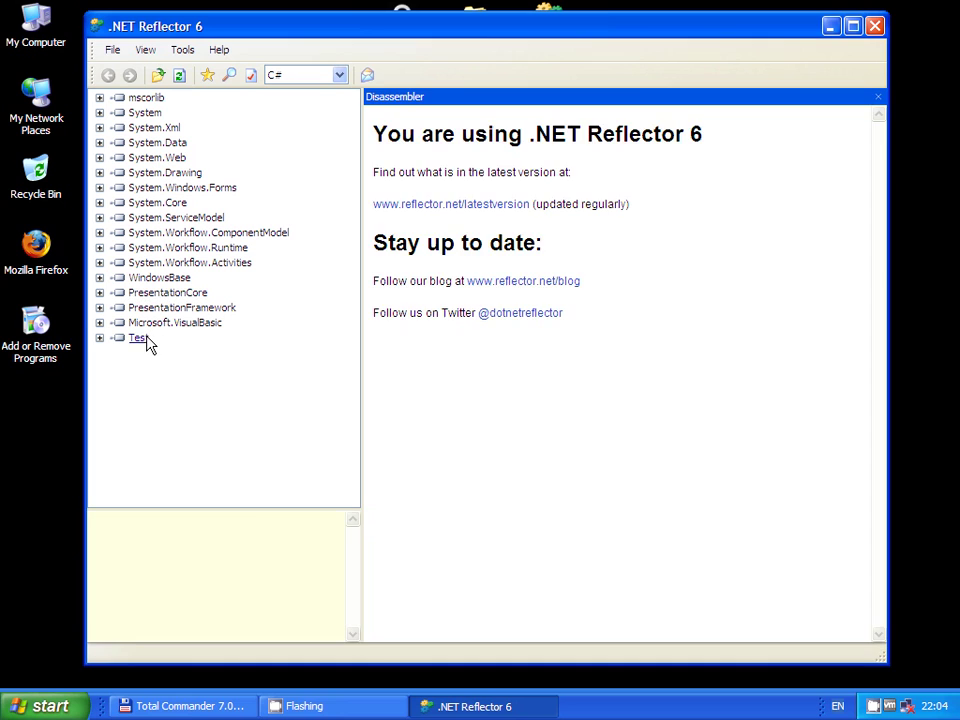
pyautogui.click(142, 340)
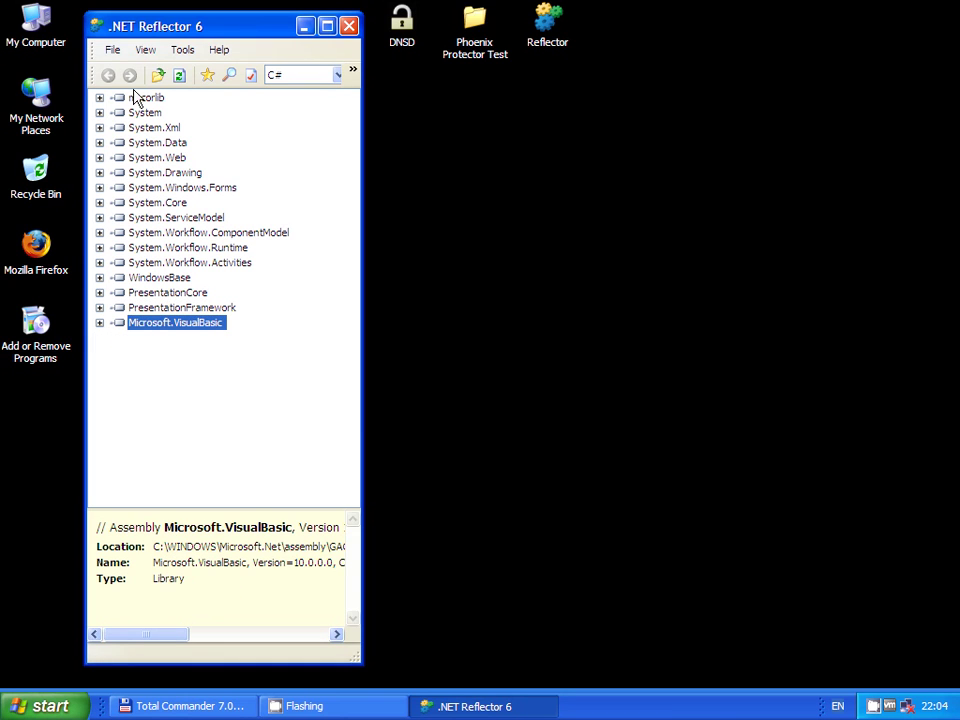
# Load the assembly Test_UnProtected.exe from the Test folder
pyautogui.click(160, 77)
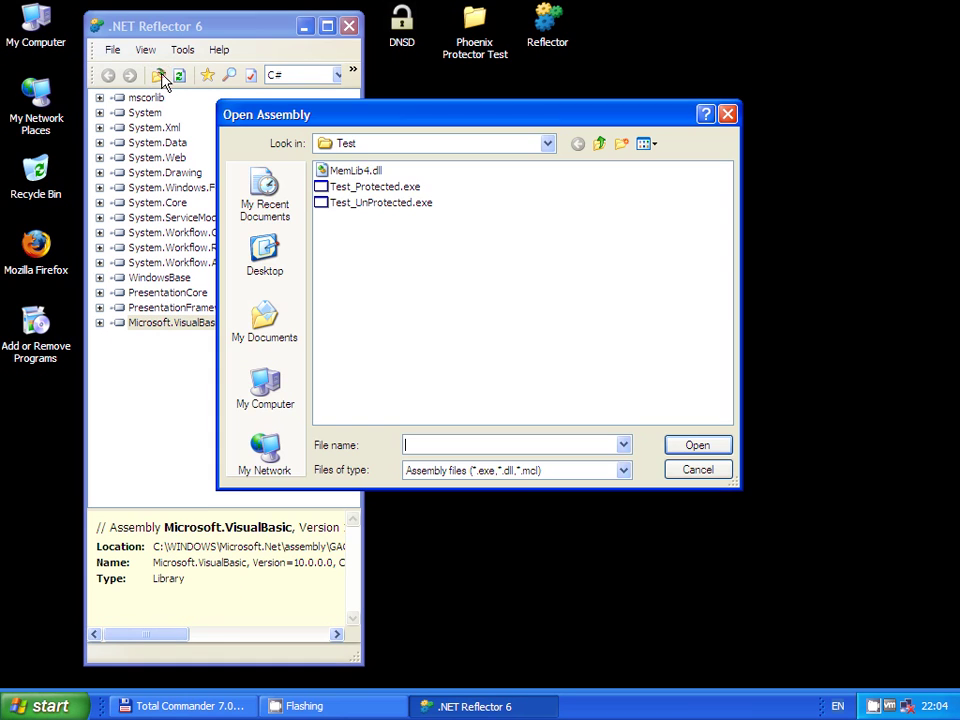
pyautogui.click(368, 205)
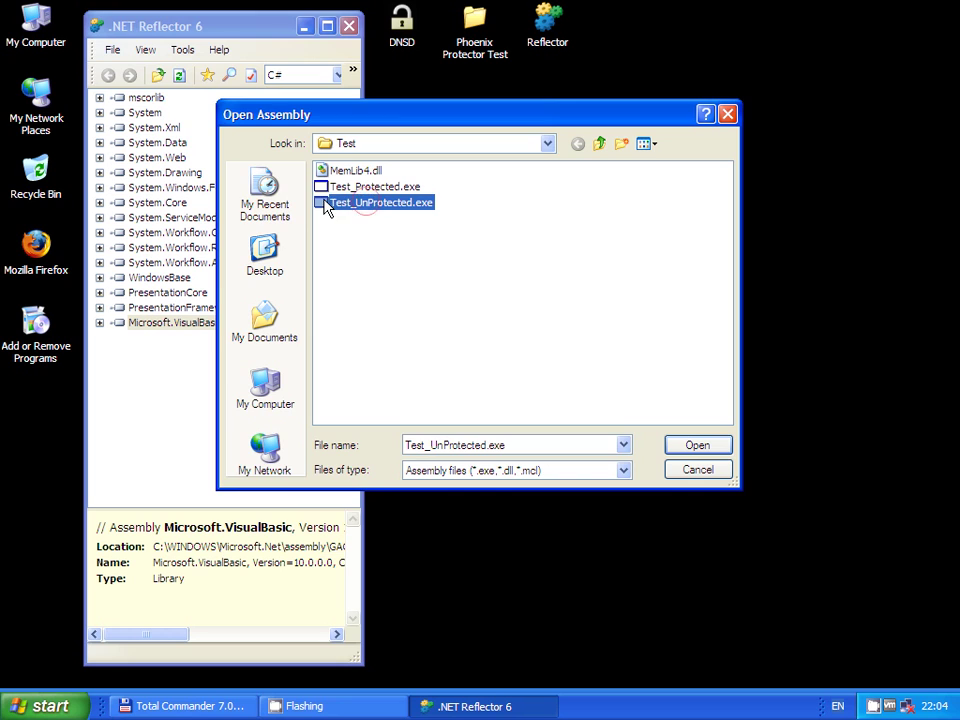
pyautogui.doubleClick(325, 205)
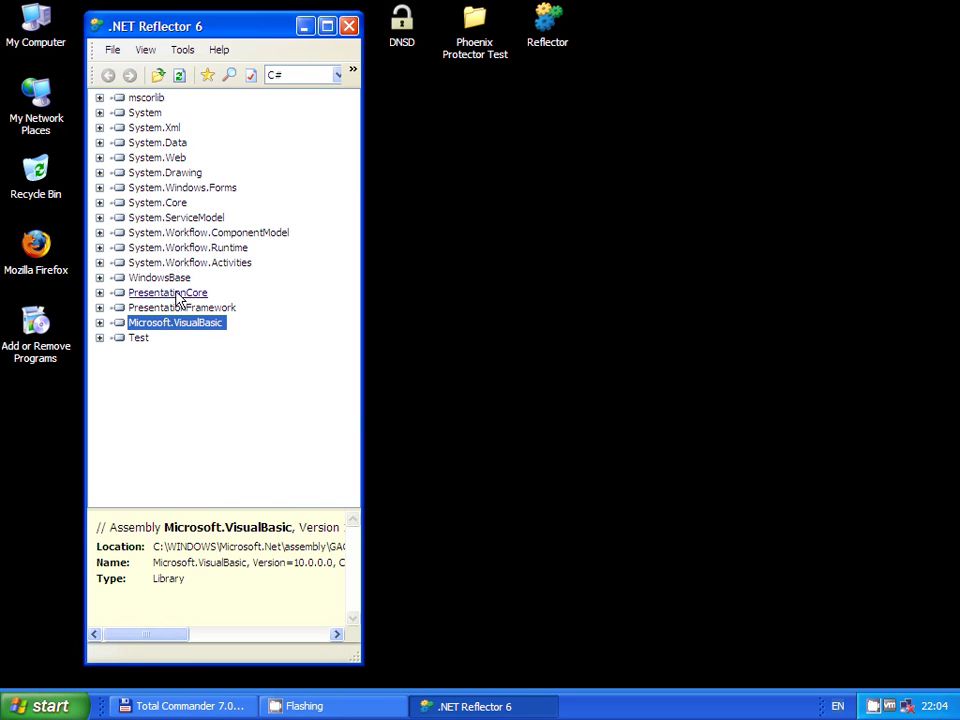
# Expand Test.exe to the frMain class in the Test namespace and disassemble its ?22?(Object, EventArgs) method
pyautogui.click(99, 338)
pyautogui.click(118, 353)
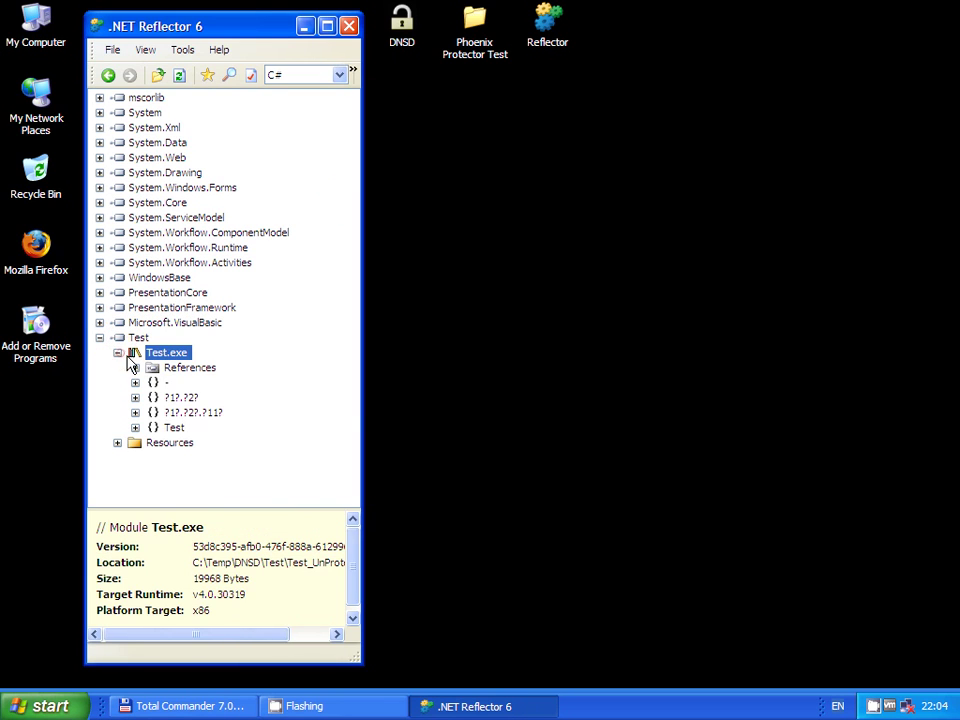
pyautogui.click(135, 427)
pyautogui.click(153, 441)
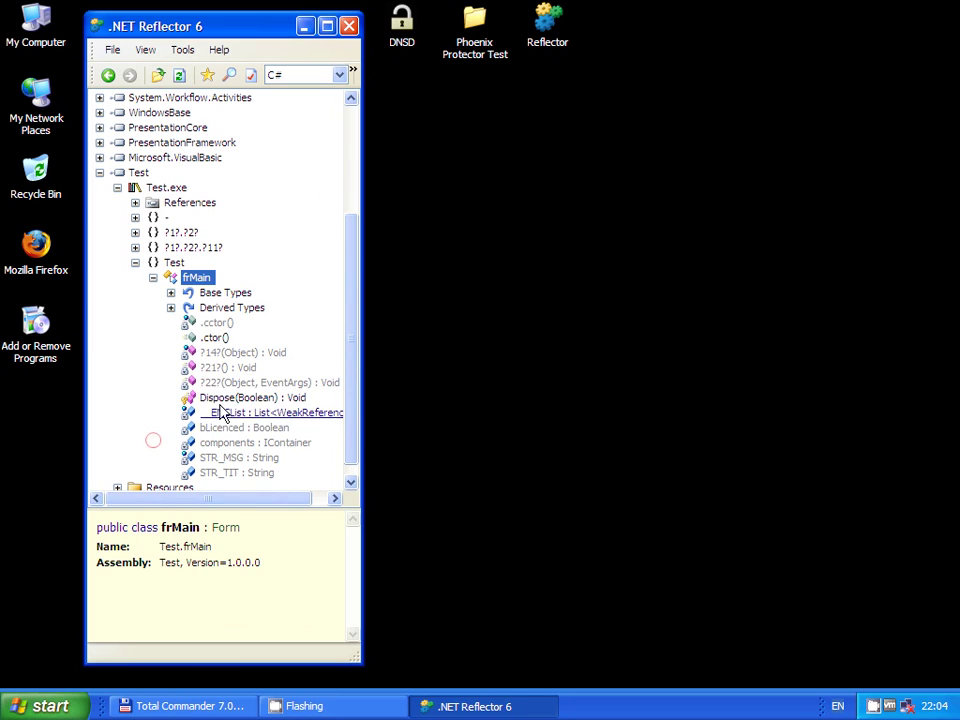
pyautogui.click(205, 385)
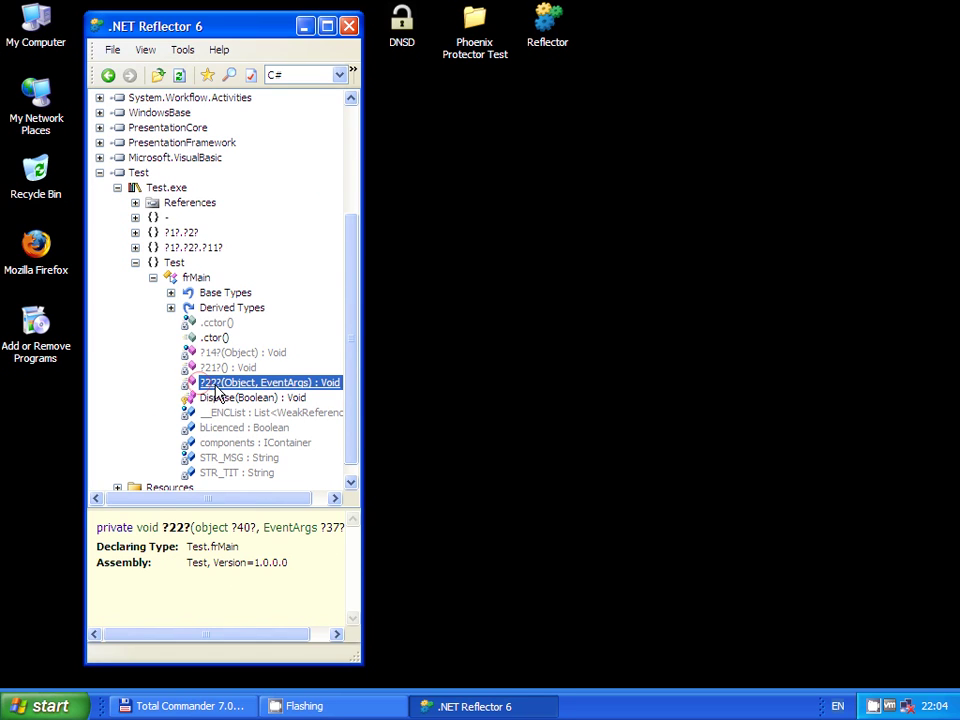
pyautogui.rightClick(214, 390)
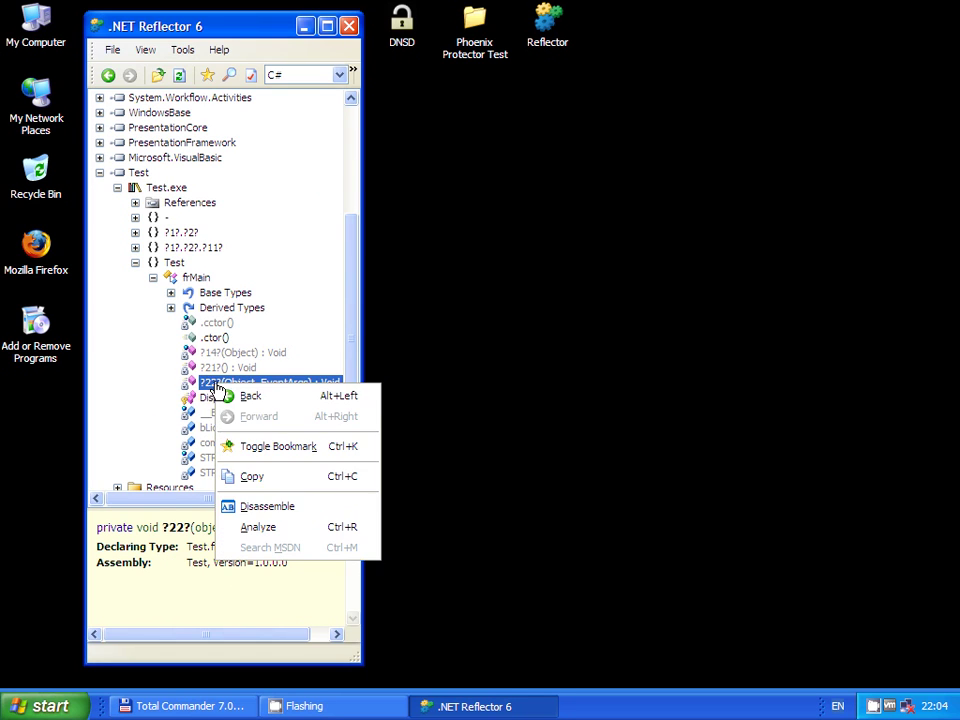
pyautogui.click(266, 507)
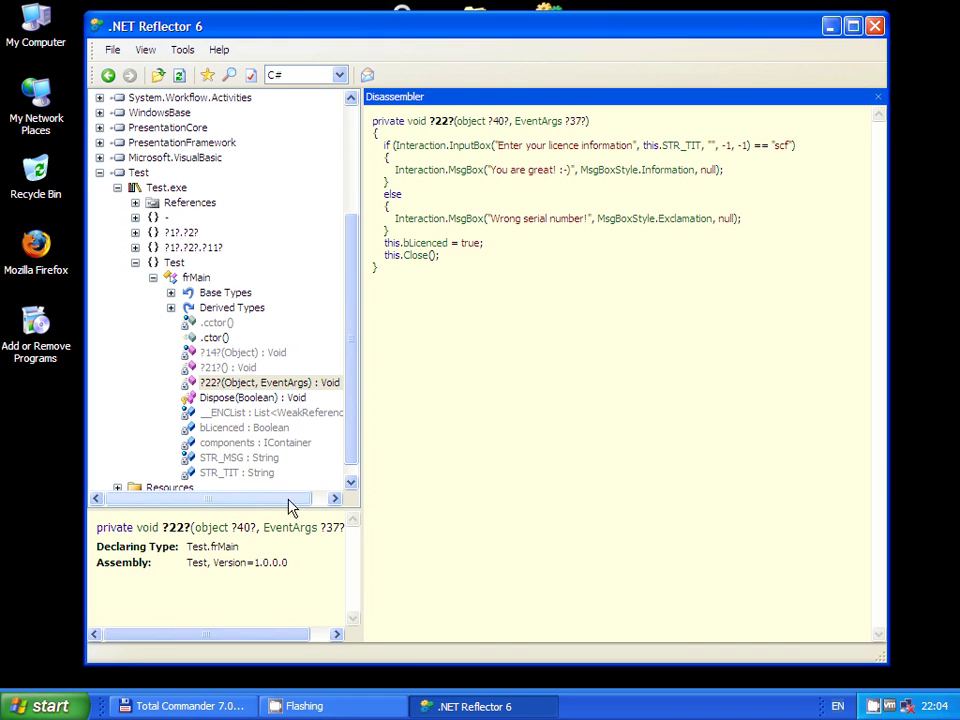
# Highlight the licence prompt text, the success message and the compared serial string in the disassembled code
pyautogui.moveTo(497, 145); pyautogui.dragTo(615, 140)
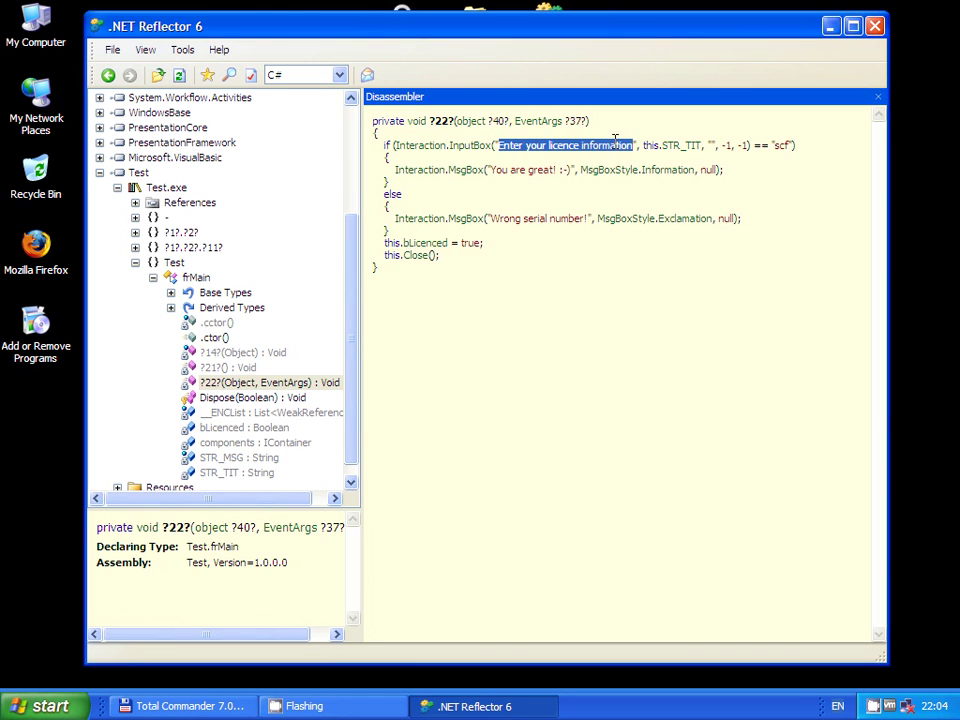
pyautogui.moveTo(488, 170); pyautogui.dragTo(527, 170)
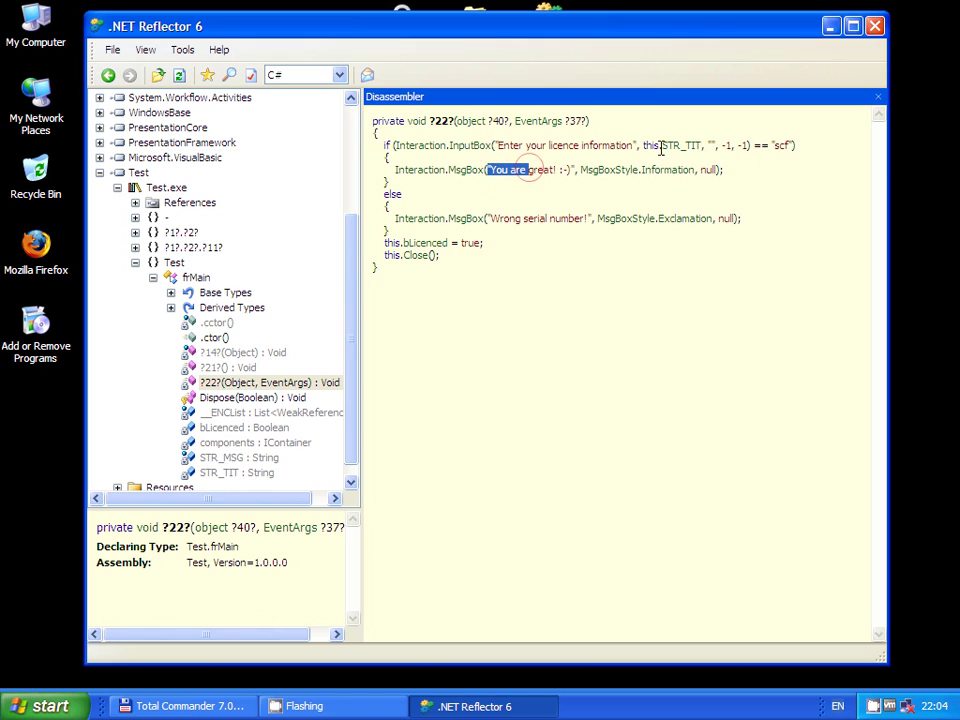
pyautogui.moveTo(773, 143); pyautogui.dragTo(795, 146)
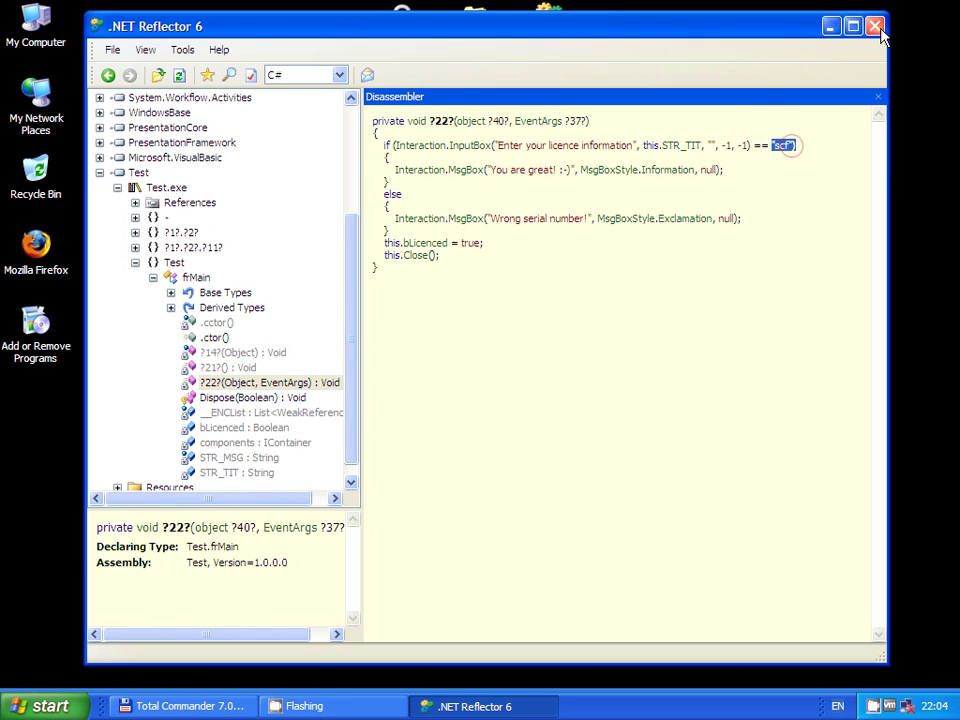
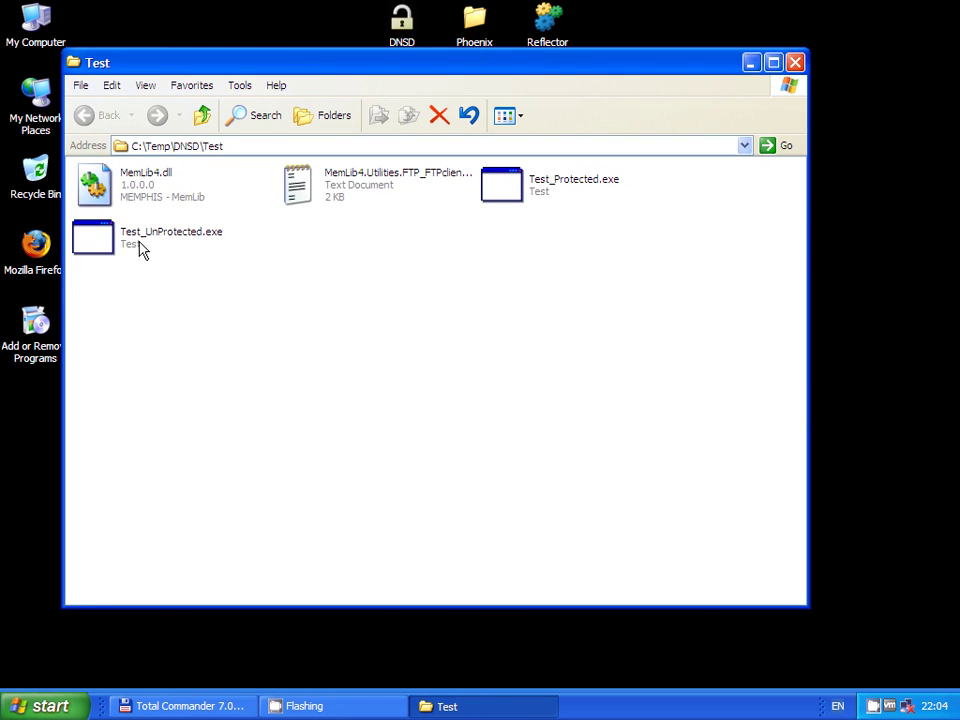
# Run Test_UnProtected.exe from the Test folder, enter the serial number at the licence prompt and dismiss the resulting message
pyautogui.click(150, 245)
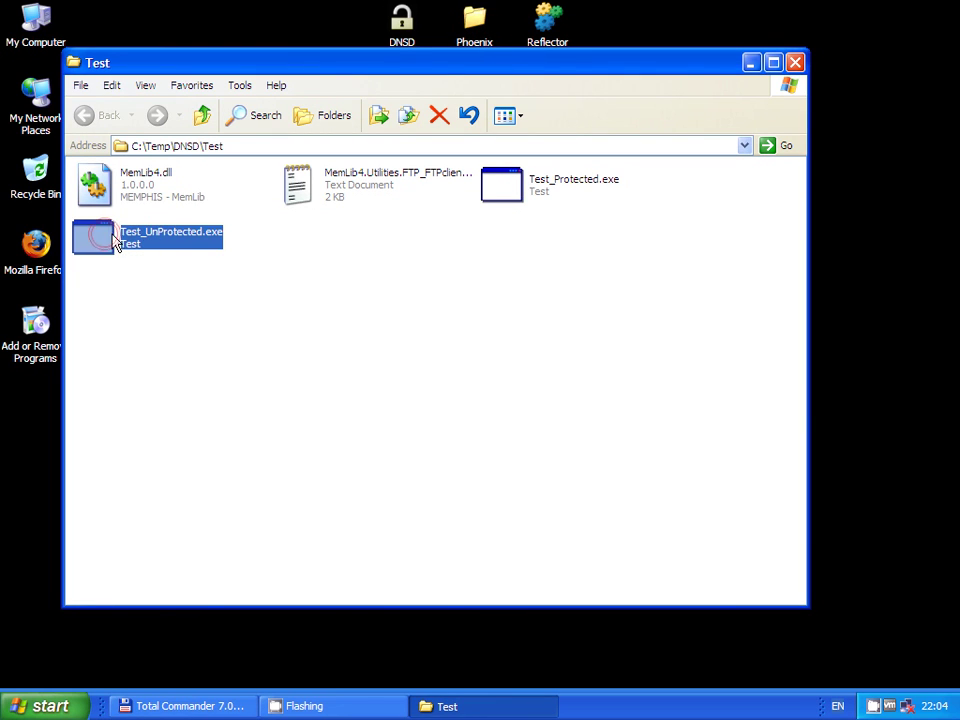
pyautogui.rightClick(101, 238)
pyautogui.click(132, 243)
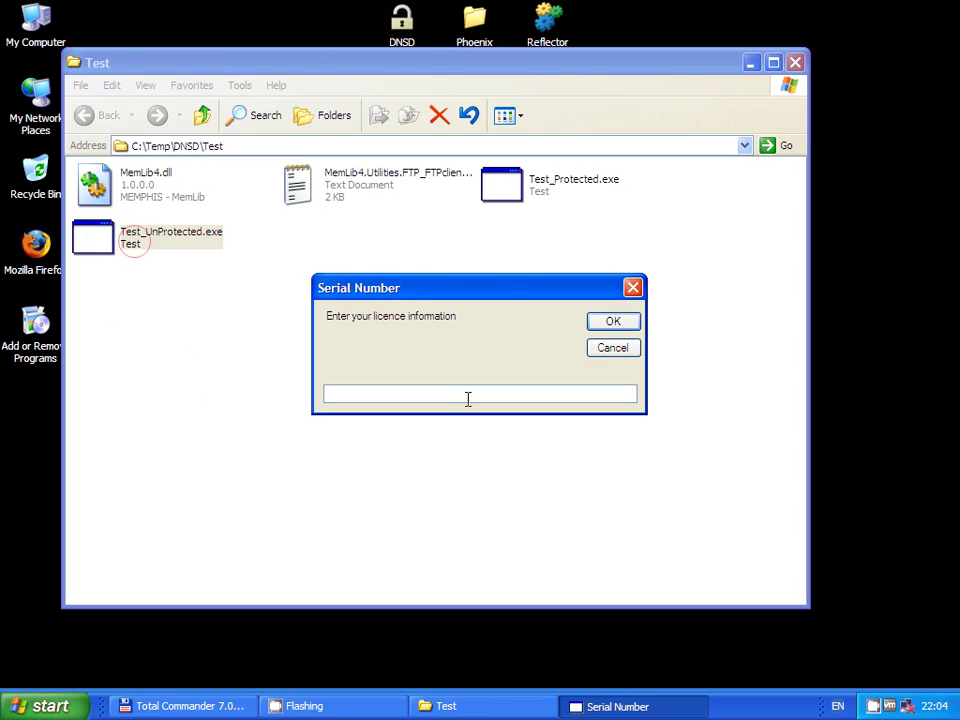
pyautogui.press('Return')
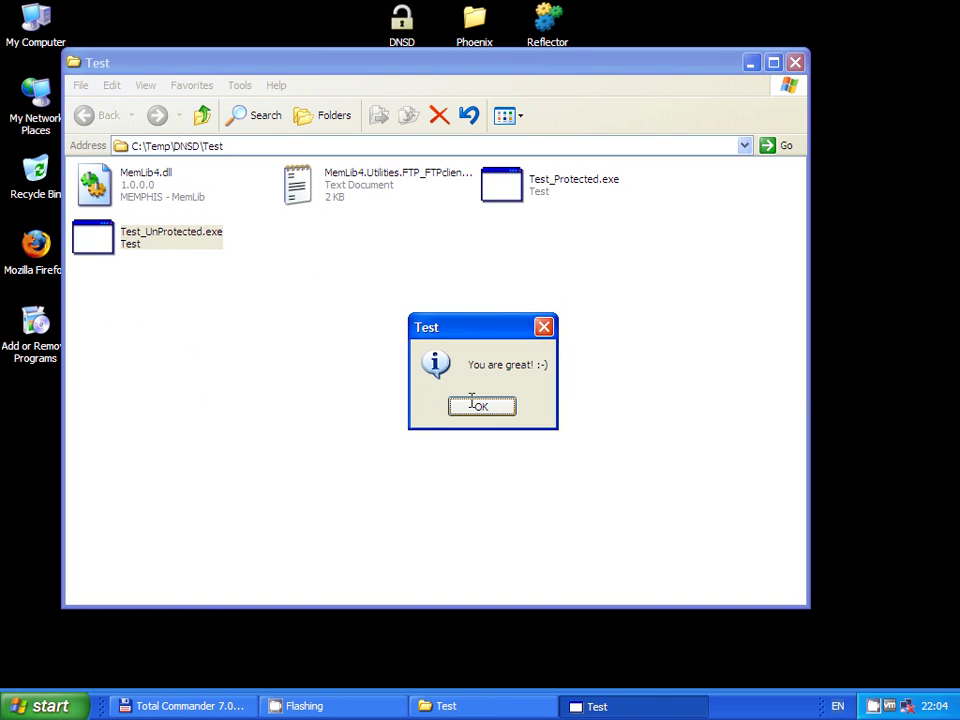
pyautogui.click(485, 407)
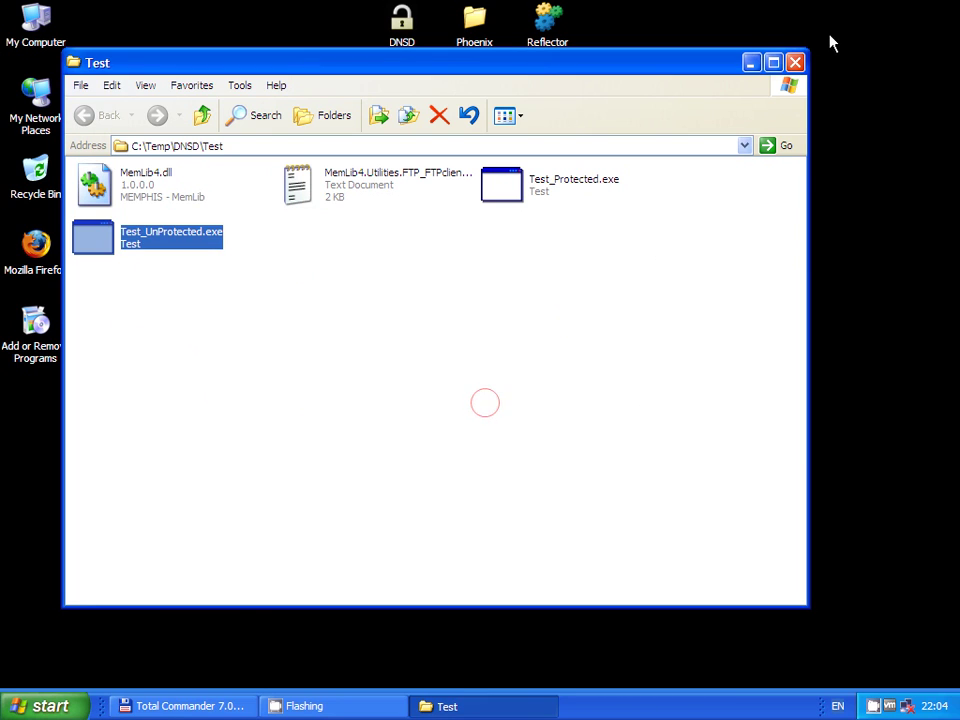